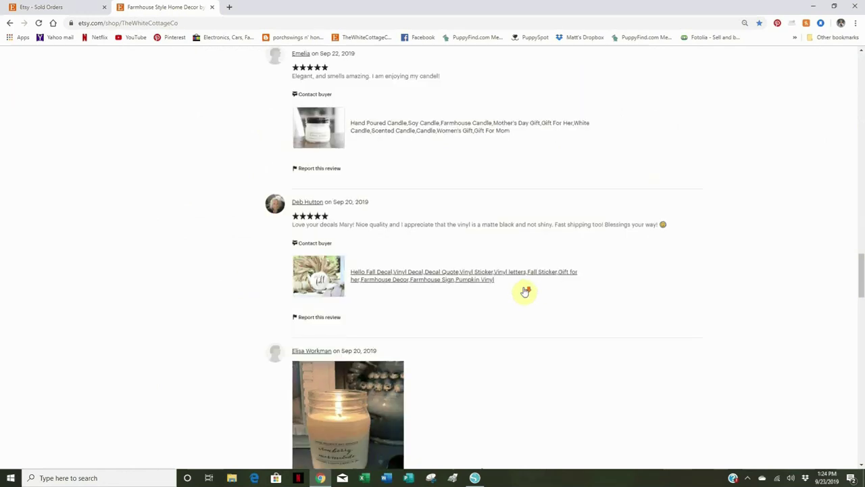
# Copy the Ecclesiastes 9:10 verse, without its opening quotation mark, from the shop page's about section.
pyautogui.moveTo(270, 245); pyautogui.dragTo(537, 274)
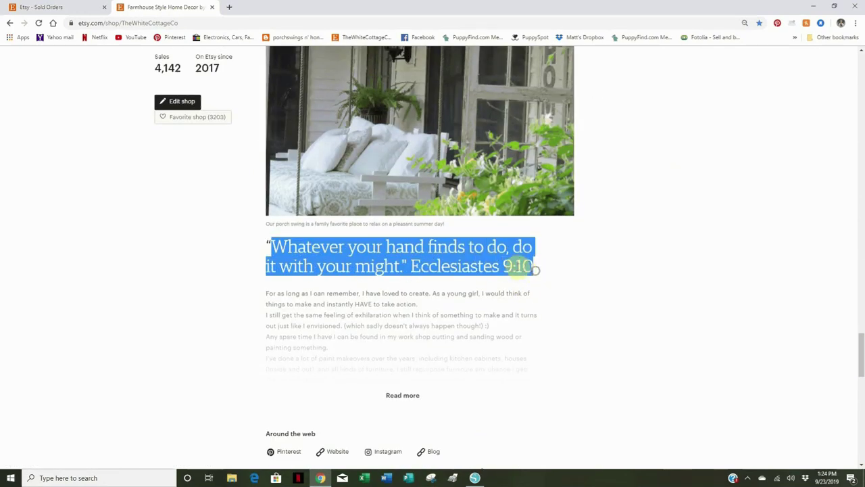
pyautogui.rightClick(526, 266)
pyautogui.click(531, 274)
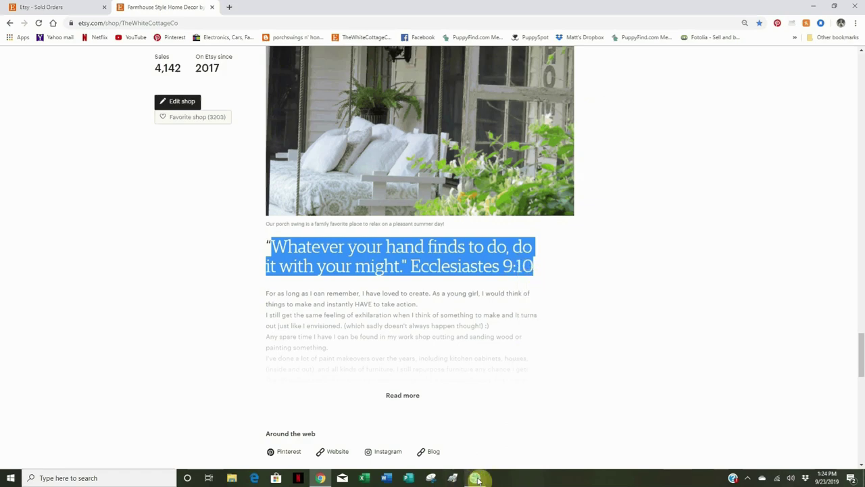
# Switch to Silhouette Studio, paste the verse into the Ecclesiastes sign design and move it slightly lower on the mat.
pyautogui.click(475, 478)
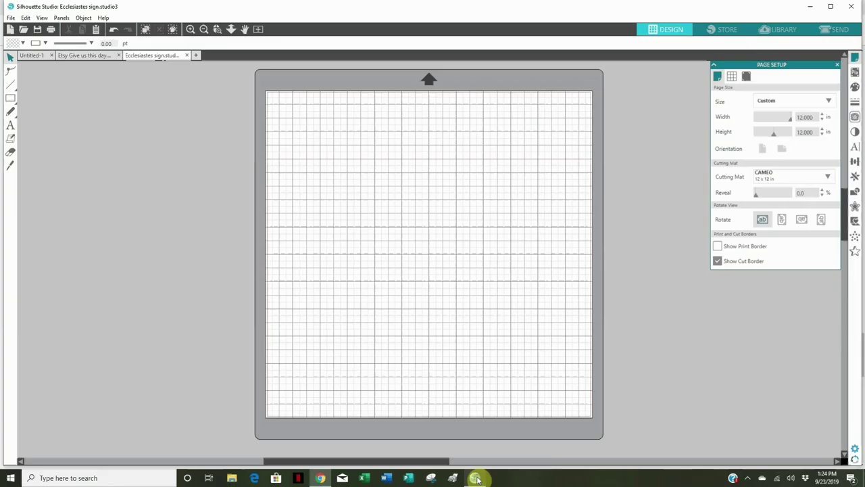
pyautogui.rightClick(316, 232)
pyautogui.click(340, 271)
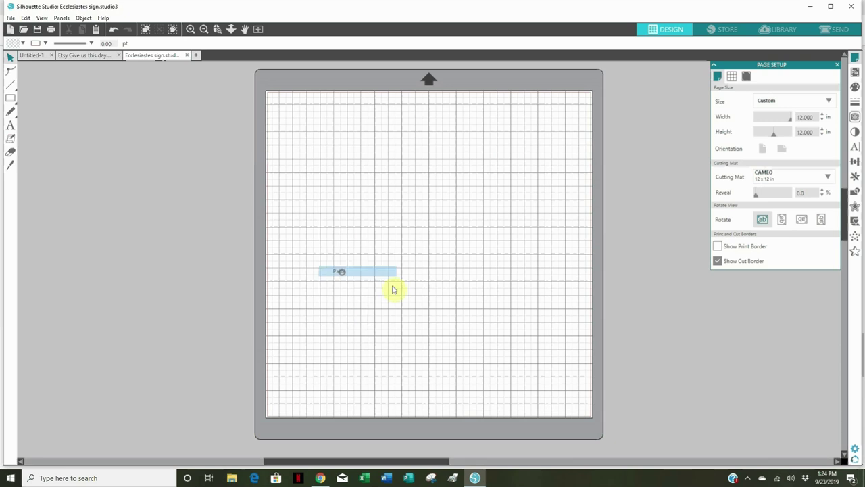
pyautogui.click(438, 266)
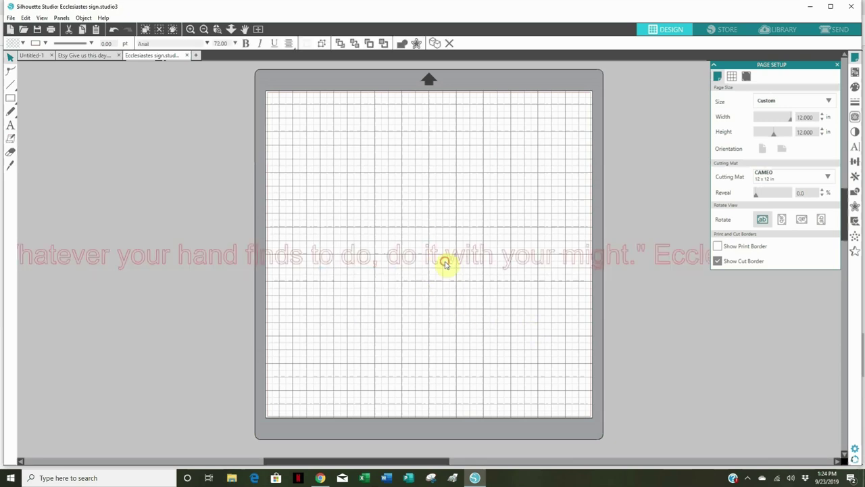
pyautogui.moveTo(423, 266); pyautogui.dragTo(345, 303)
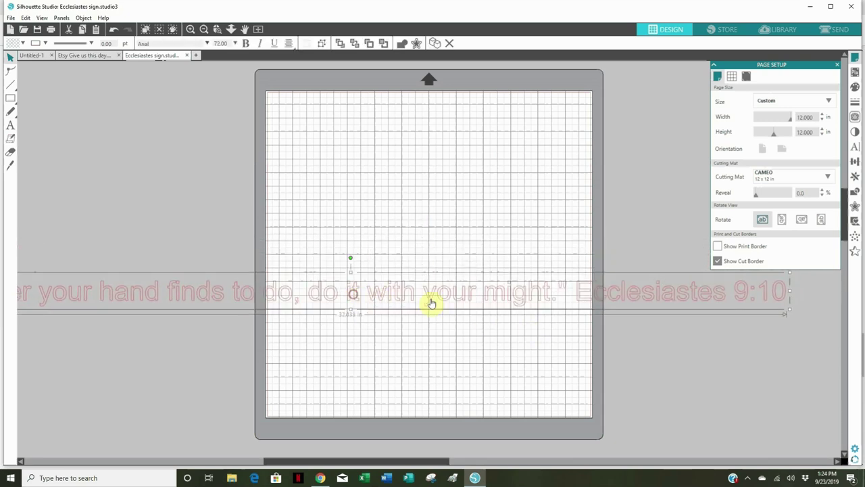
pyautogui.moveTo(250, 299); pyautogui.dragTo(204, 305)
pyautogui.moveTo(359, 305); pyautogui.dragTo(418, 306)
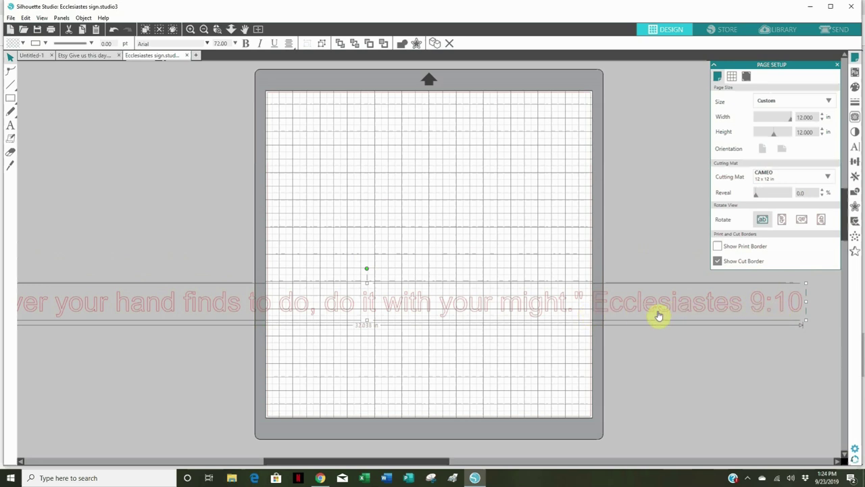
# Break the verse after "finds to do," so that "do it with your might" starts a second line.
pyautogui.click(322, 304)
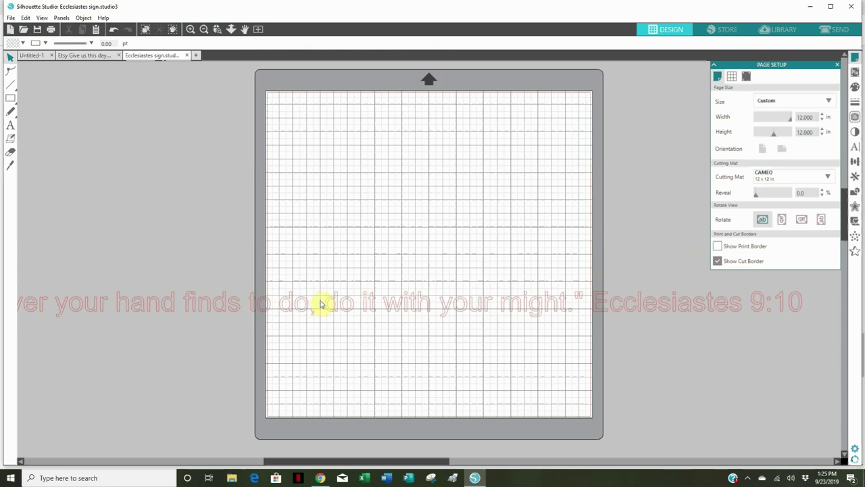
pyautogui.doubleClick(321, 304)
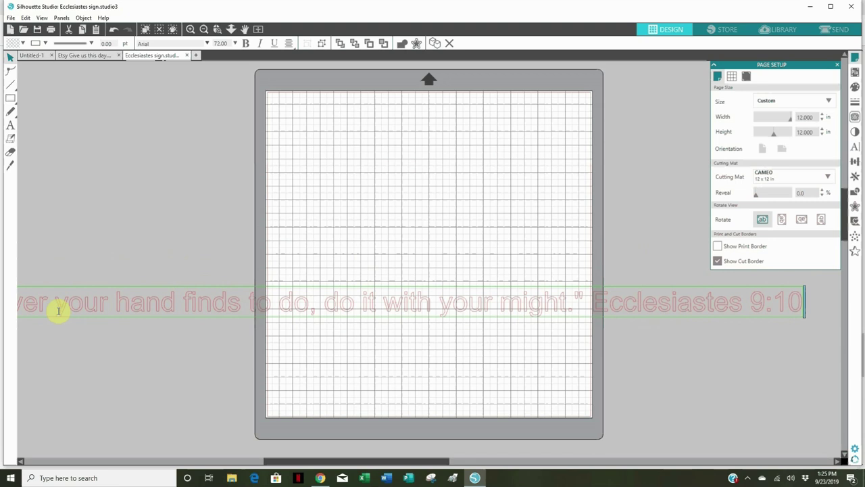
pyautogui.click(322, 305)
pyautogui.press('Return')
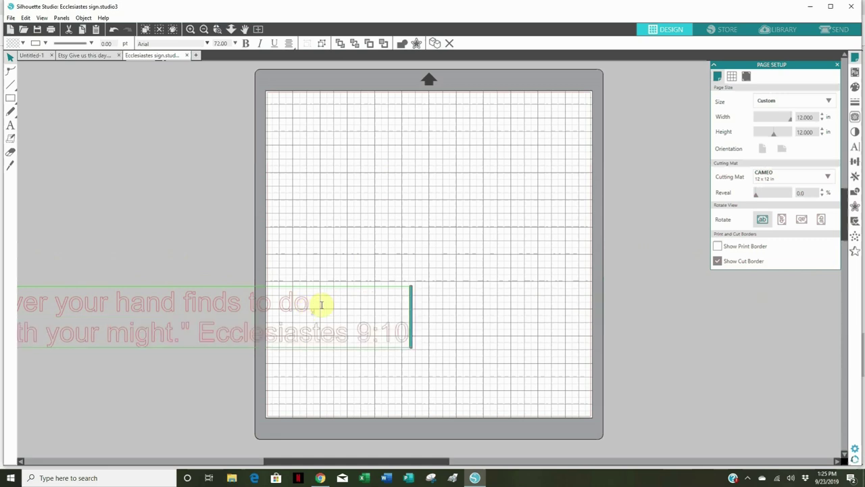
# Delete the closing quotation mark after "might." and put "Ecclesiastes 9:10" on its own third line.
pyautogui.moveTo(378, 461); pyautogui.dragTo(314, 460)
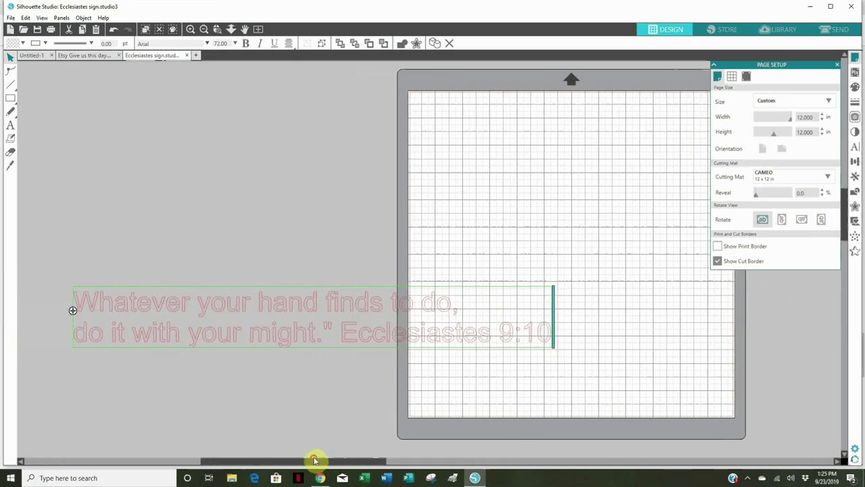
pyautogui.click(338, 329)
pyautogui.press('BackSpace')
pyautogui.press('BackSpace')
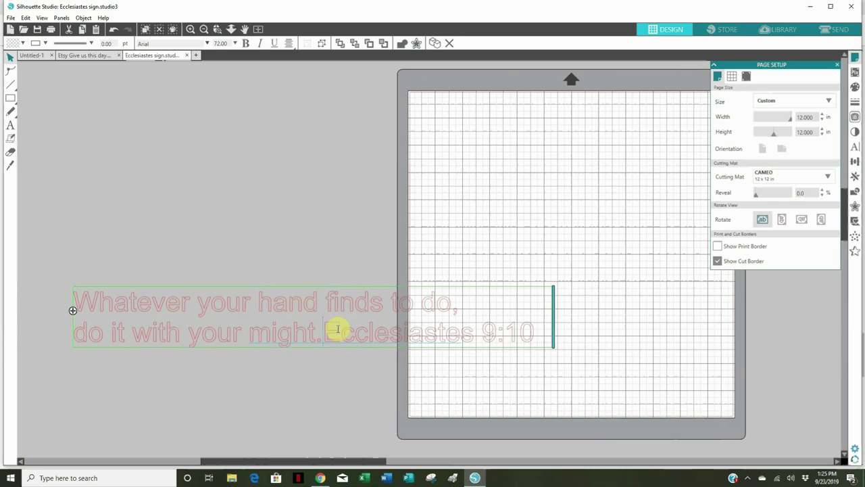
pyautogui.press('Return')
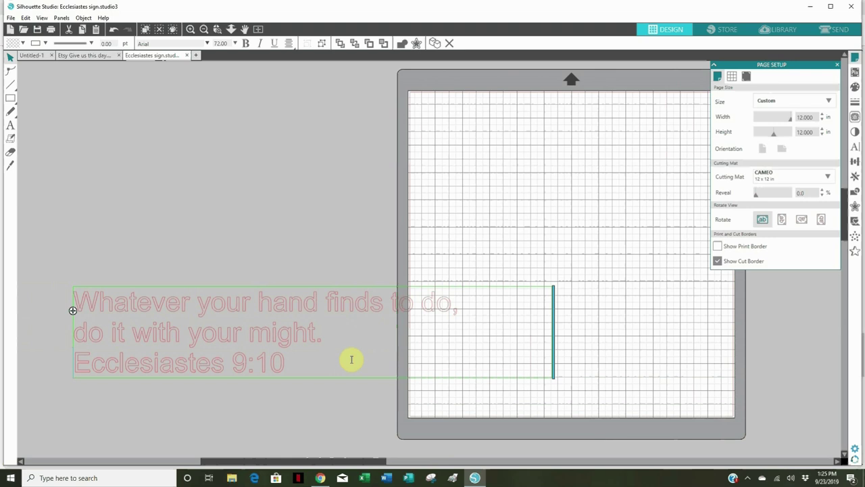
# Narrow the text box to just past the longest line and move the verse block higher in the workspace.
pyautogui.moveTo(553, 334); pyautogui.dragTo(471, 336)
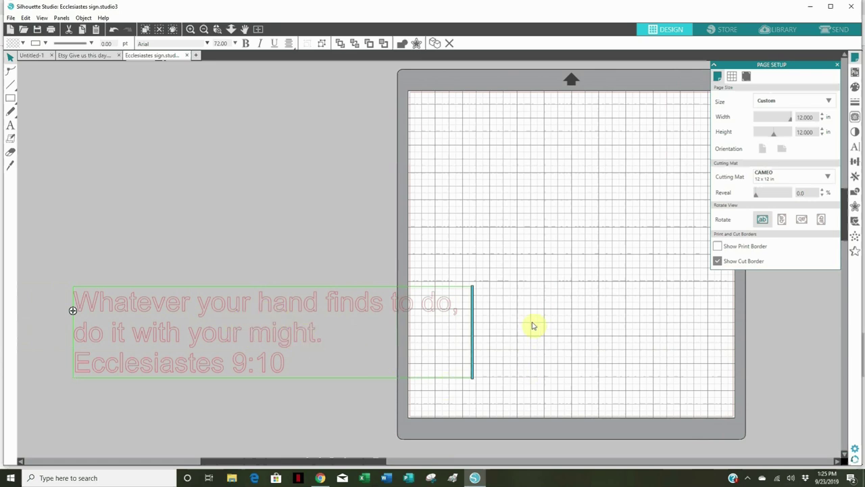
pyautogui.click(266, 206)
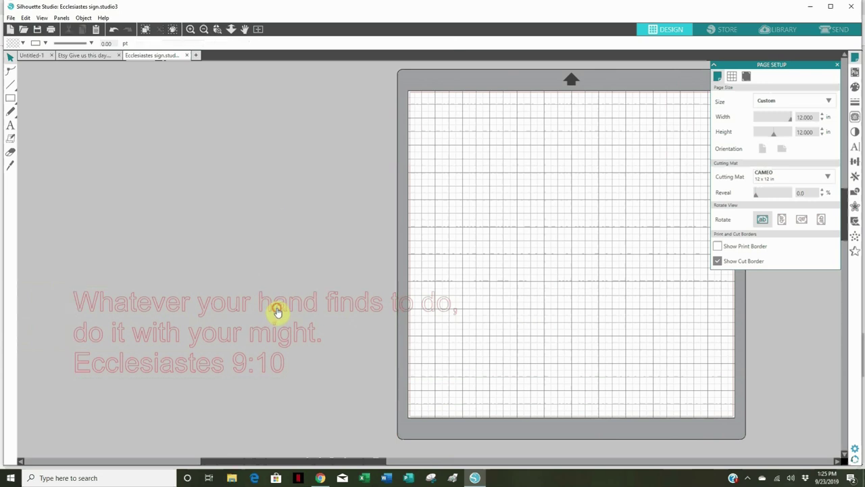
pyautogui.click(330, 330)
pyautogui.moveTo(313, 309); pyautogui.dragTo(279, 232)
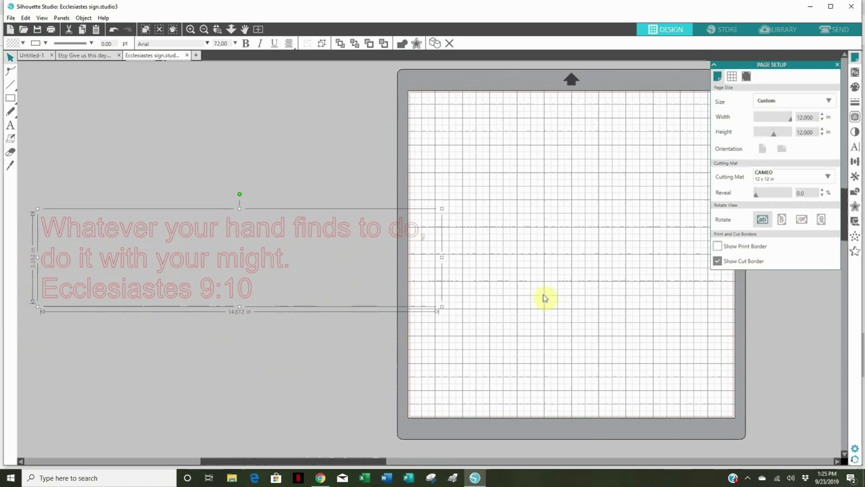
# Center-align the three lines of the verse and move the text block off the mat into the empty workspace beside it.
pyautogui.click(854, 147)
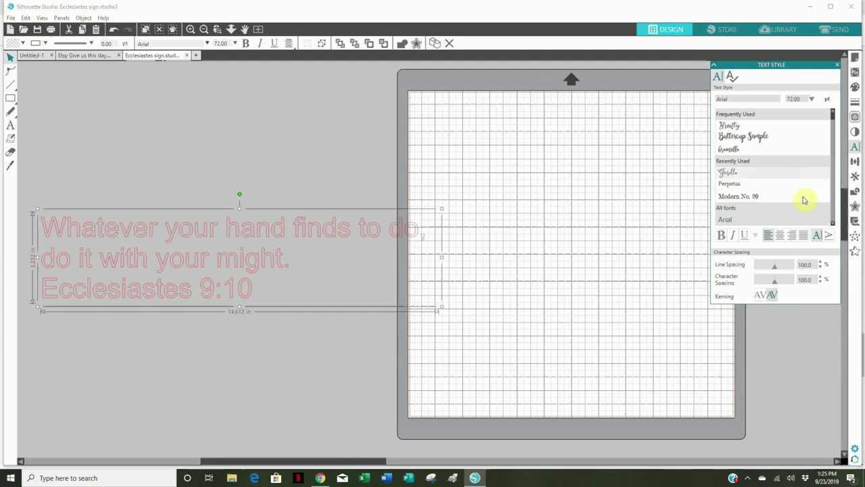
pyautogui.click(779, 236)
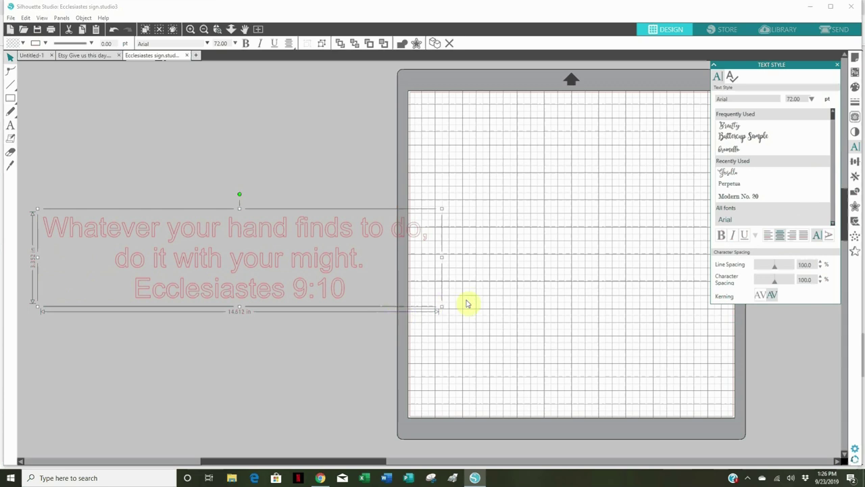
pyautogui.moveTo(289, 229); pyautogui.dragTo(272, 210)
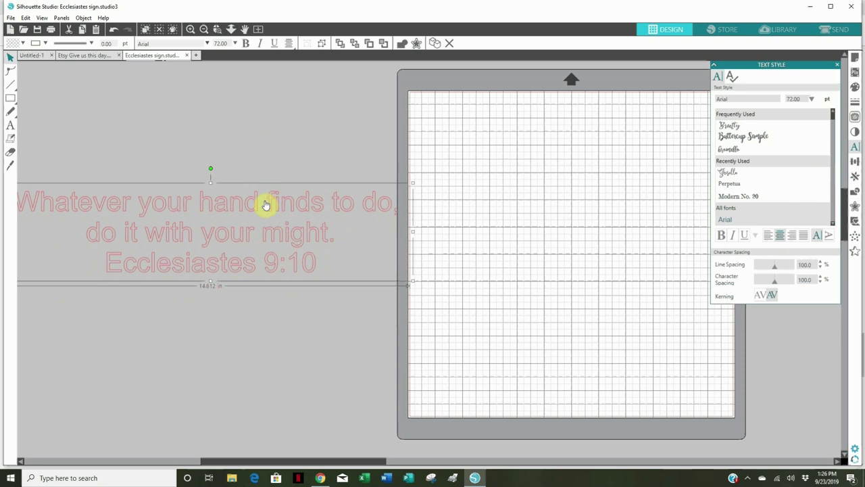
pyautogui.click(203, 29)
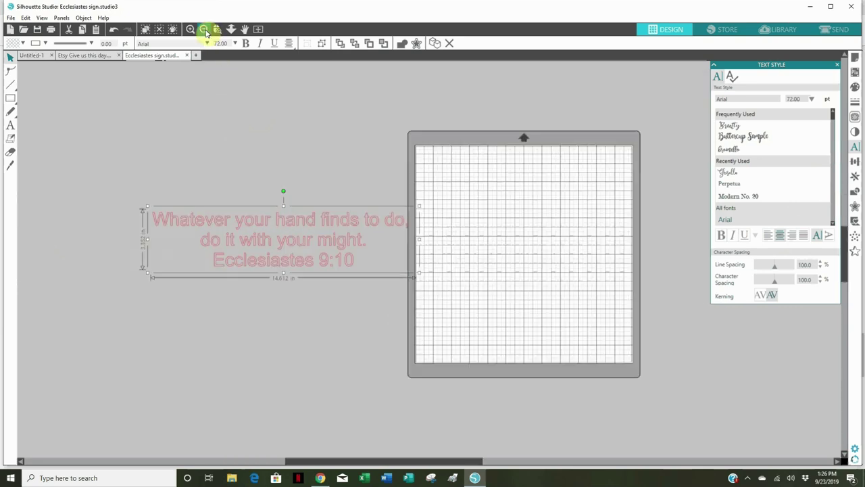
pyautogui.click(203, 29)
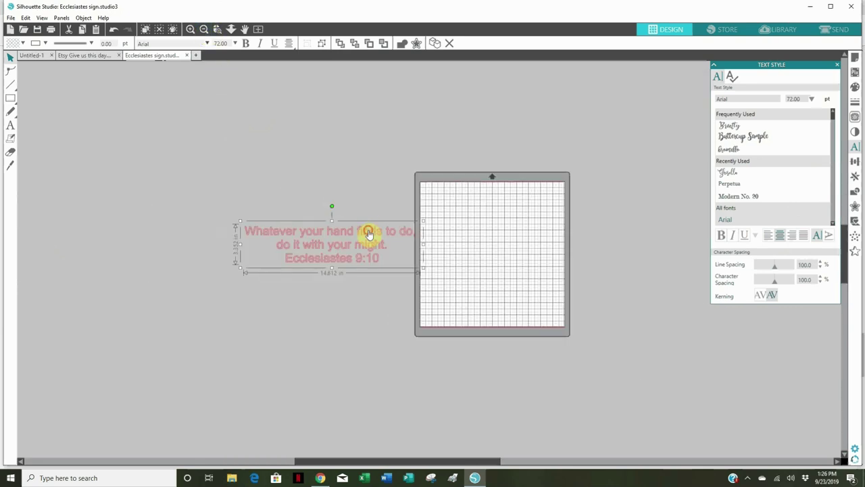
pyautogui.moveTo(369, 233); pyautogui.dragTo(273, 223)
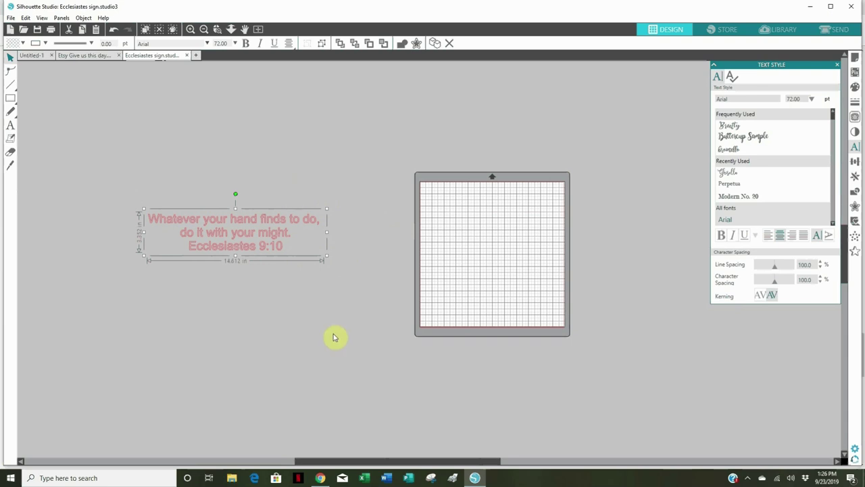
pyautogui.moveTo(244, 221); pyautogui.dragTo(266, 215)
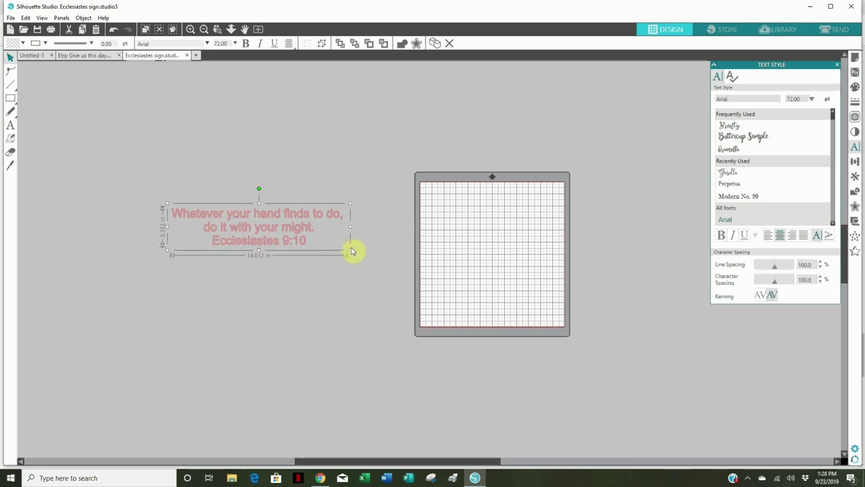
pyautogui.moveTo(289, 227); pyautogui.dragTo(259, 226)
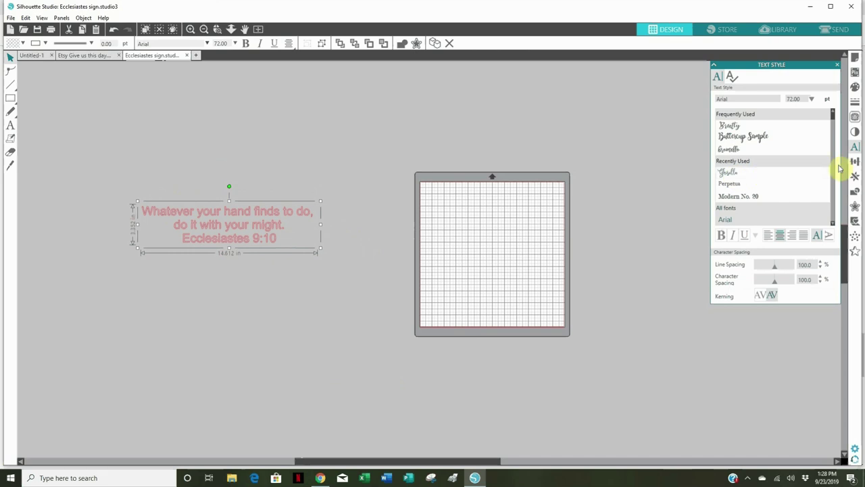
# Change the verse's font to Ghisella and ungroup the text into separate letters.
pyautogui.click(730, 174)
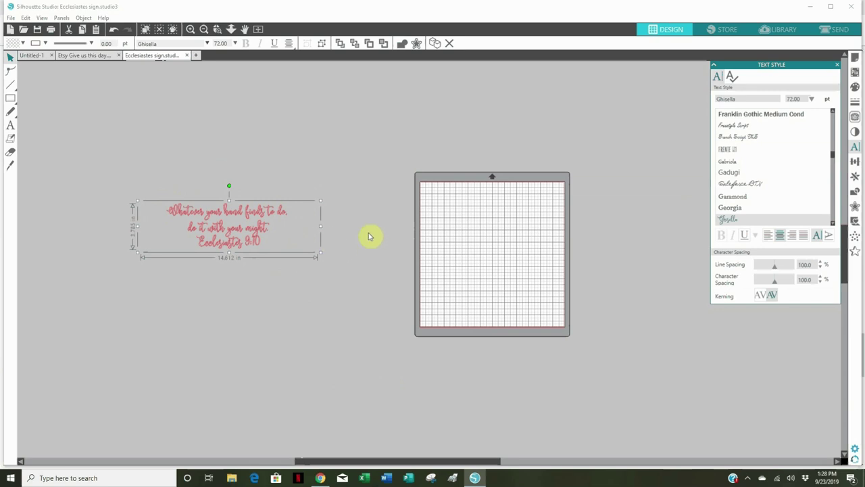
pyautogui.rightClick(272, 231)
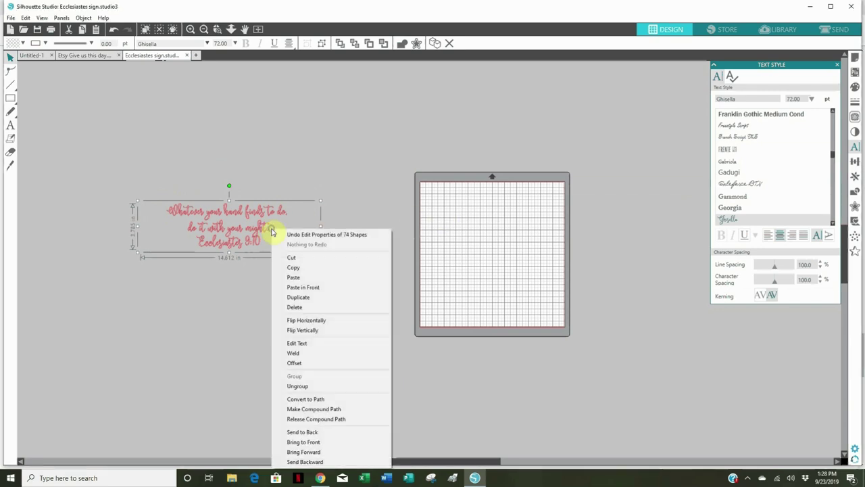
pyautogui.click(299, 385)
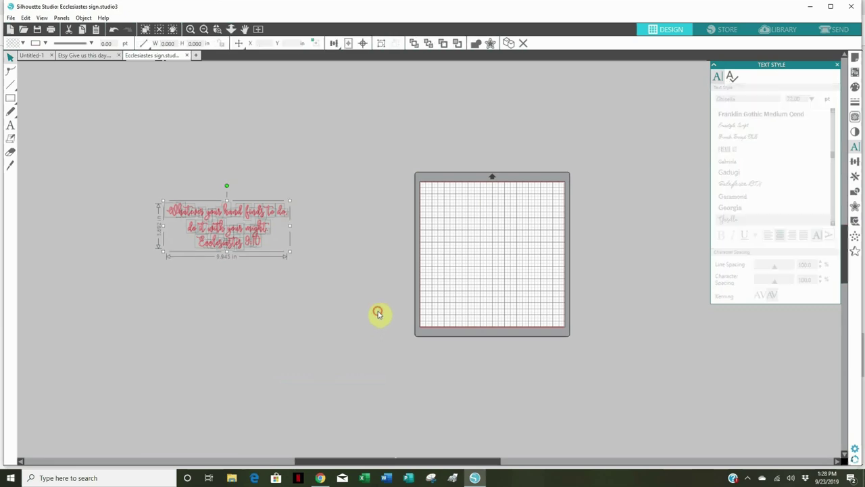
pyautogui.click(378, 313)
# Select several individual letters in the verse's first line to check that each one is a separate object.
pyautogui.click(176, 212)
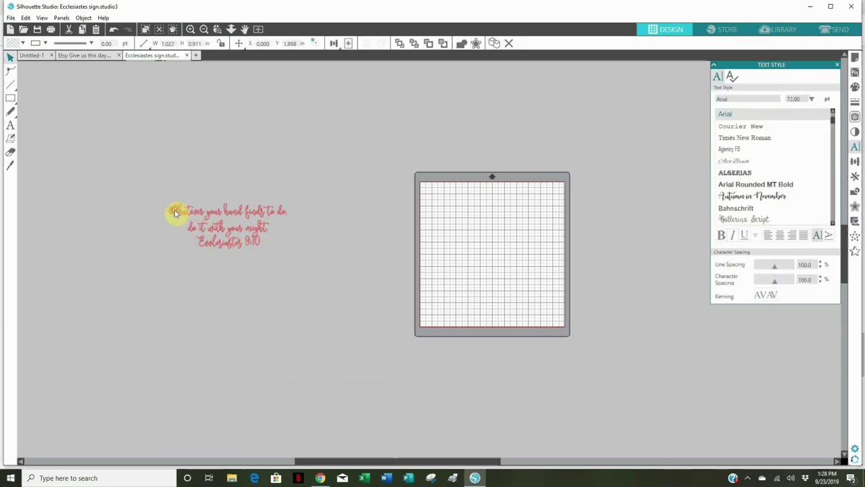
pyautogui.click(224, 218)
pyautogui.click(241, 215)
pyautogui.click(268, 215)
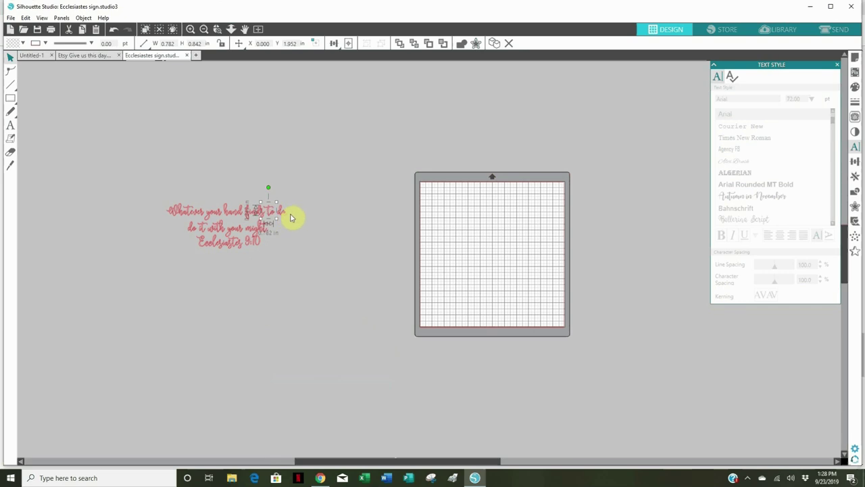
pyautogui.click(287, 216)
pyautogui.click(251, 213)
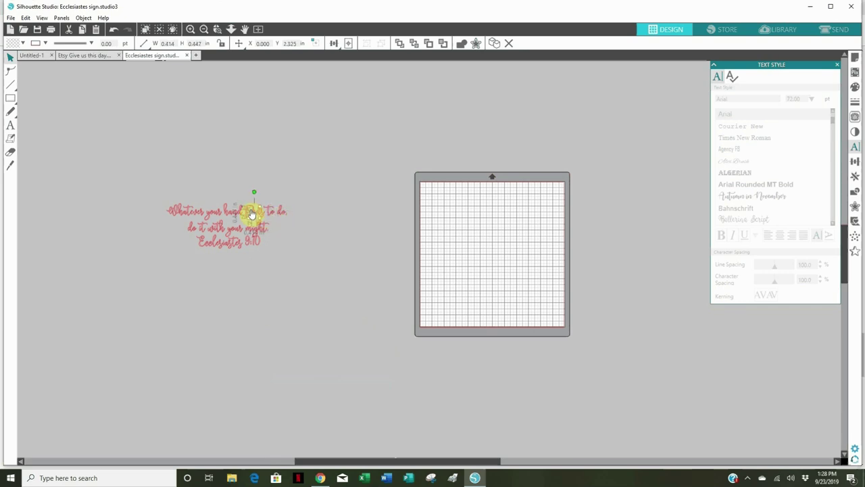
pyautogui.click(290, 242)
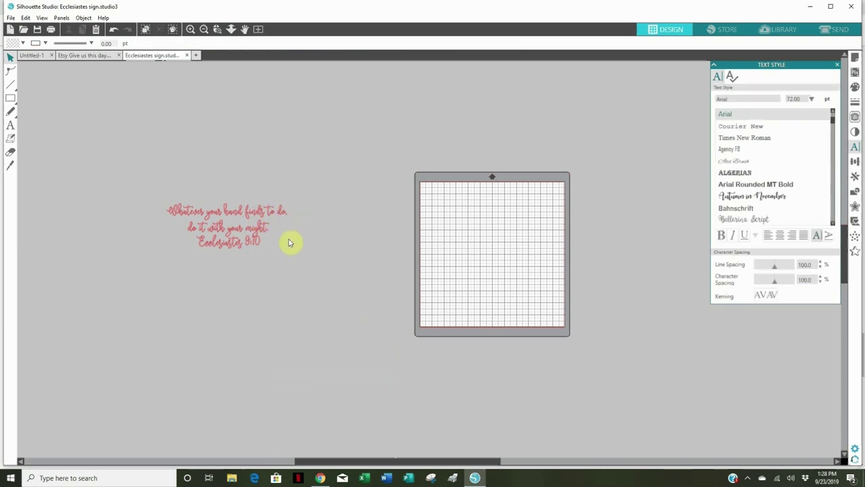
# Move the "Ecclesiastes 9:10" line well below the other two lines of the verse.
pyautogui.moveTo(182, 243); pyautogui.dragTo(230, 338)
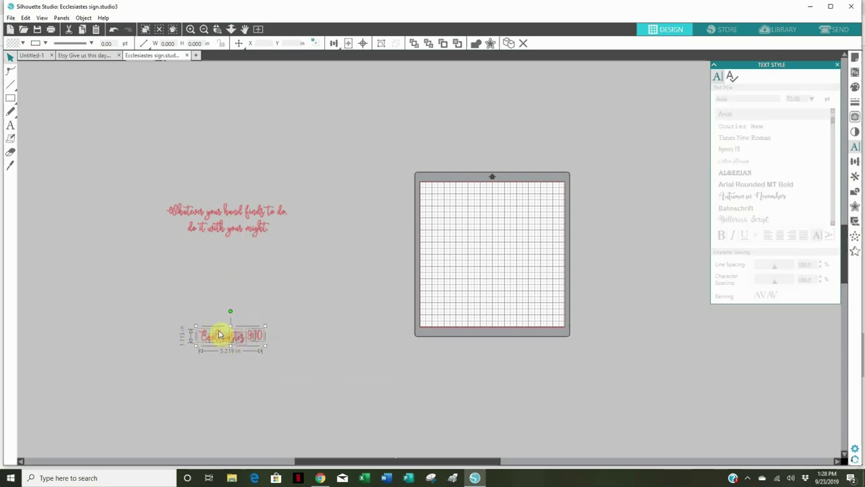
pyautogui.click(281, 331)
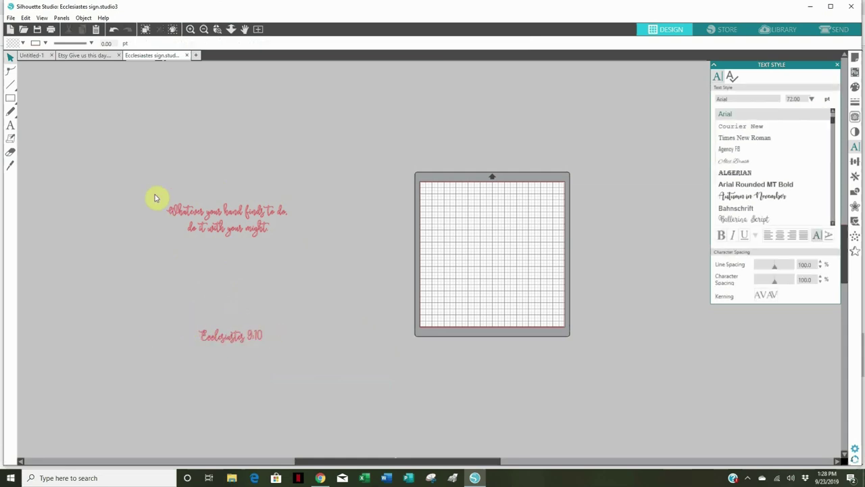
pyautogui.moveTo(146, 197); pyautogui.dragTo(309, 246)
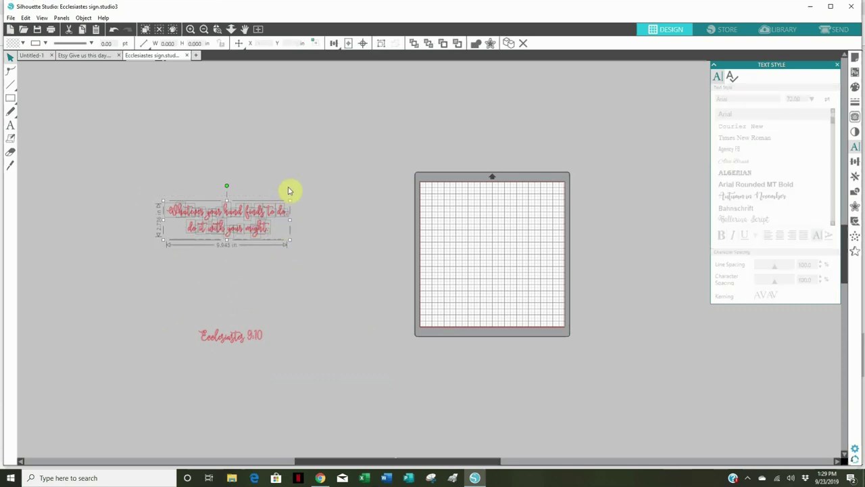
pyautogui.click(307, 178)
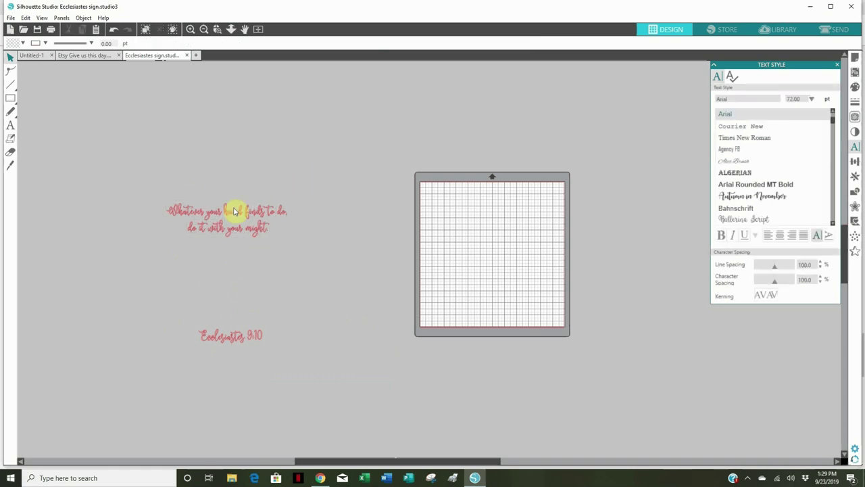
# Enlarge the initial "W" of "Whatever" to about 1.45 in wide and 1.29 in high.
pyautogui.click(173, 215)
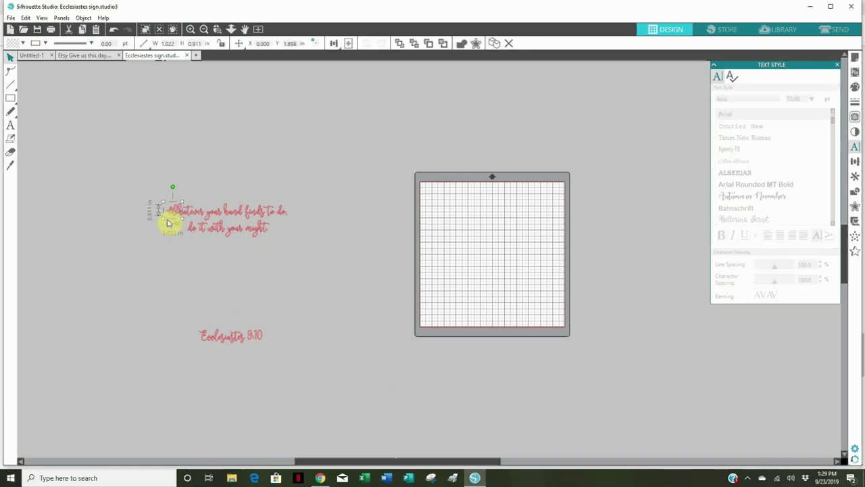
pyautogui.moveTo(163, 220); pyautogui.dragTo(159, 225)
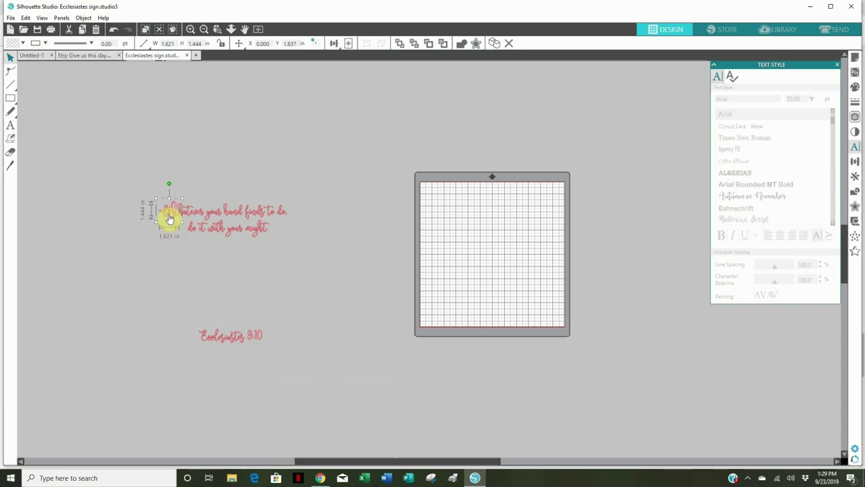
pyautogui.click(202, 288)
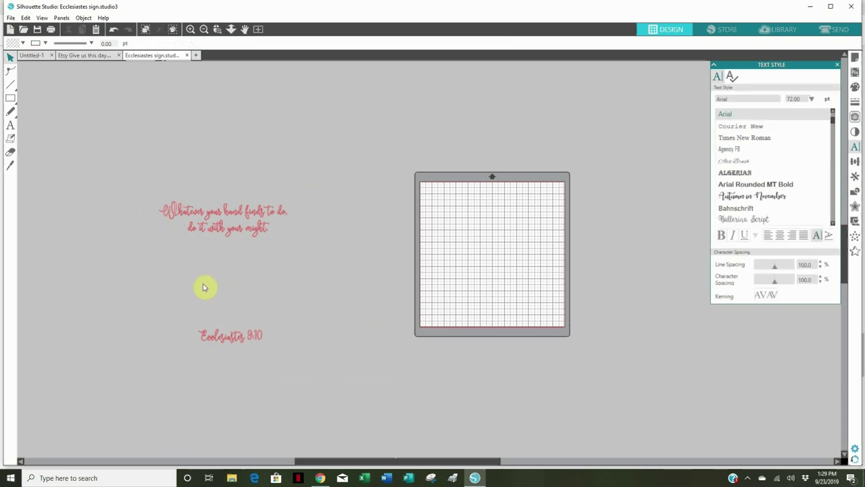
pyautogui.click(164, 209)
pyautogui.moveTo(164, 210); pyautogui.dragTo(157, 201)
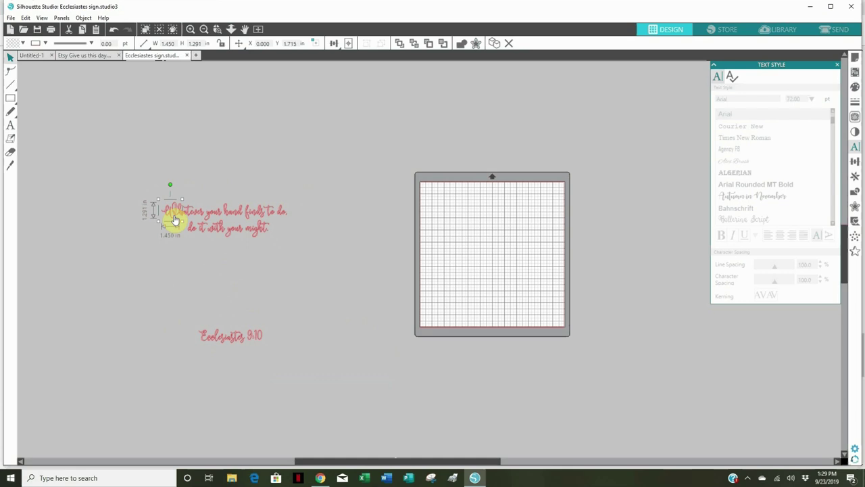
# Nudge the enlarged "W" into line with the adjoining "h" in "Whatever".
pyautogui.moveTo(174, 221); pyautogui.dragTo(175, 223)
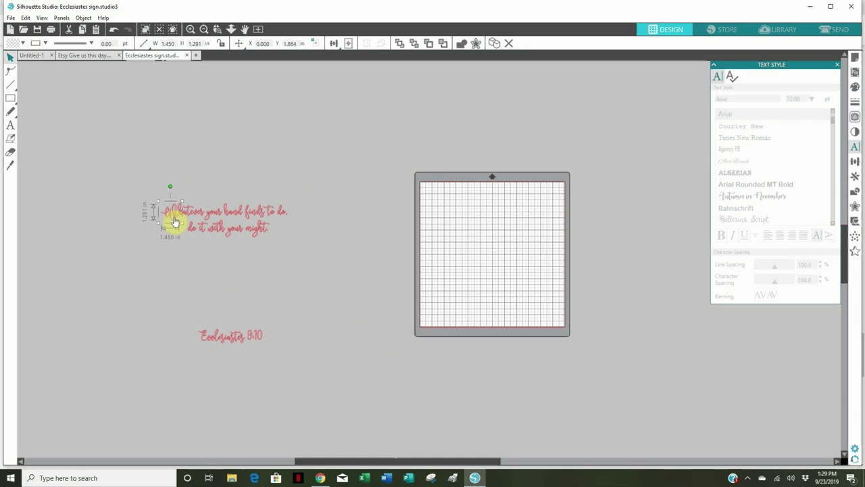
pyautogui.moveTo(174, 219); pyautogui.dragTo(176, 219)
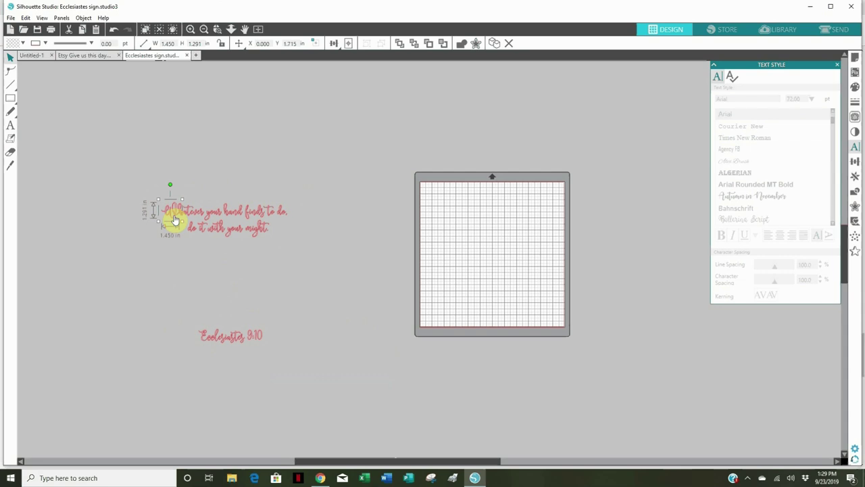
pyautogui.click(268, 124)
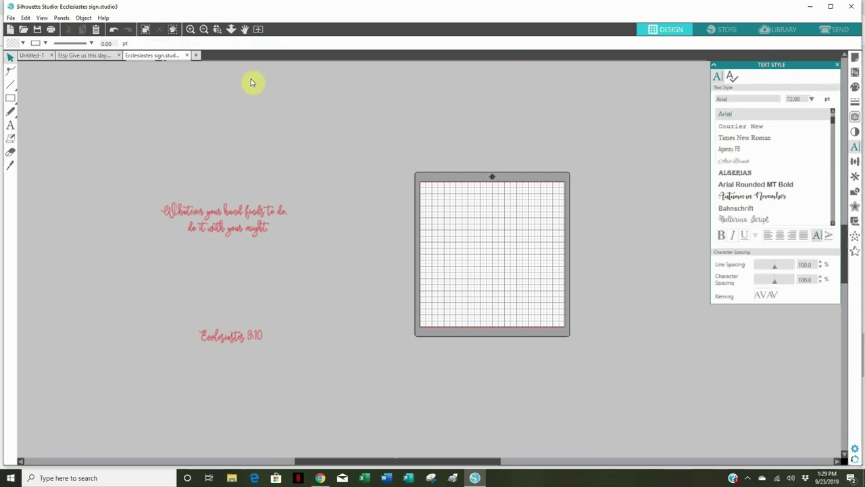
pyautogui.click(192, 30)
pyautogui.click(191, 31)
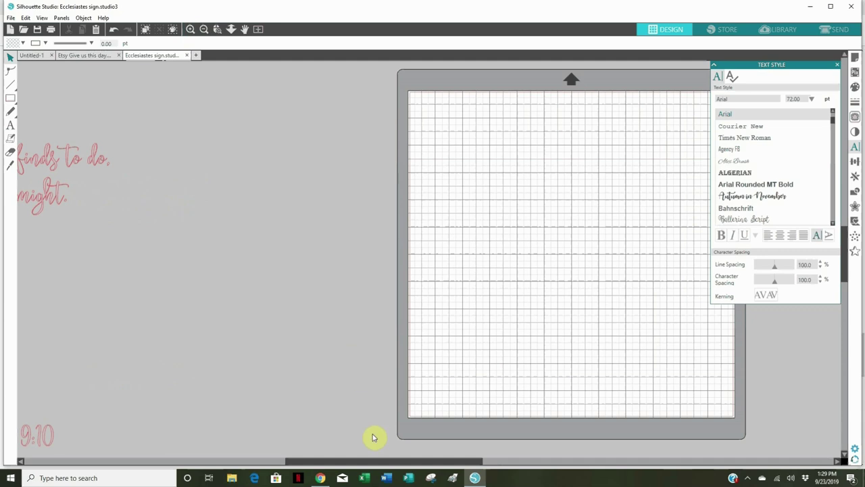
pyautogui.moveTo(372, 461); pyautogui.dragTo(220, 442)
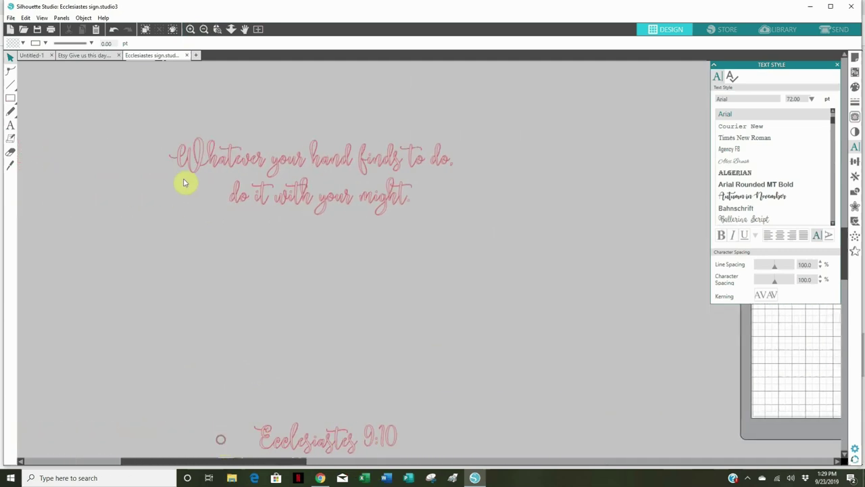
pyautogui.click(188, 163)
pyautogui.moveTo(187, 164); pyautogui.dragTo(188, 162)
pyautogui.click(193, 189)
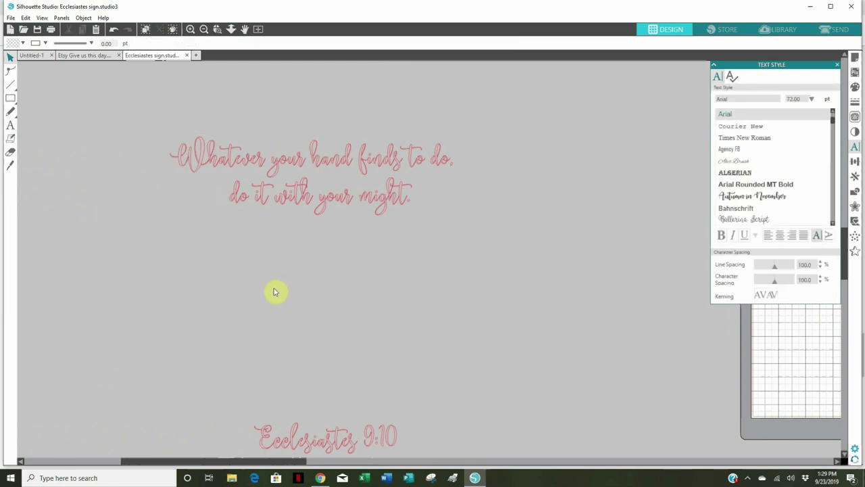
# Weld the letters of the verse's first two lines and group the welded words together.
pyautogui.moveTo(137, 114); pyautogui.dragTo(313, 196)
pyautogui.moveTo(377, 218); pyautogui.dragTo(473, 245)
pyautogui.rightClick(443, 201)
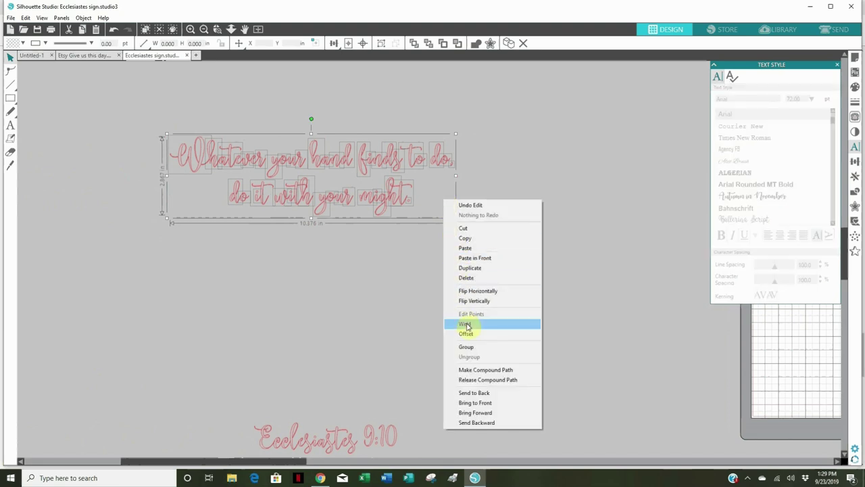
pyautogui.click(465, 325)
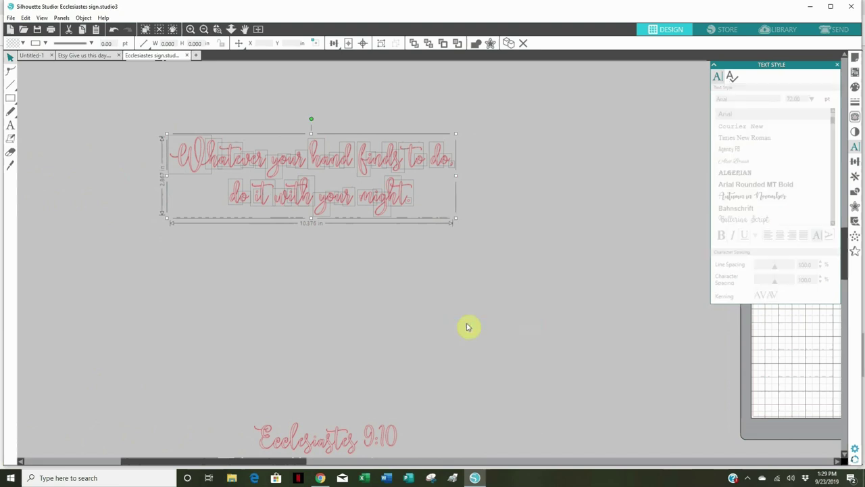
pyautogui.rightClick(438, 195)
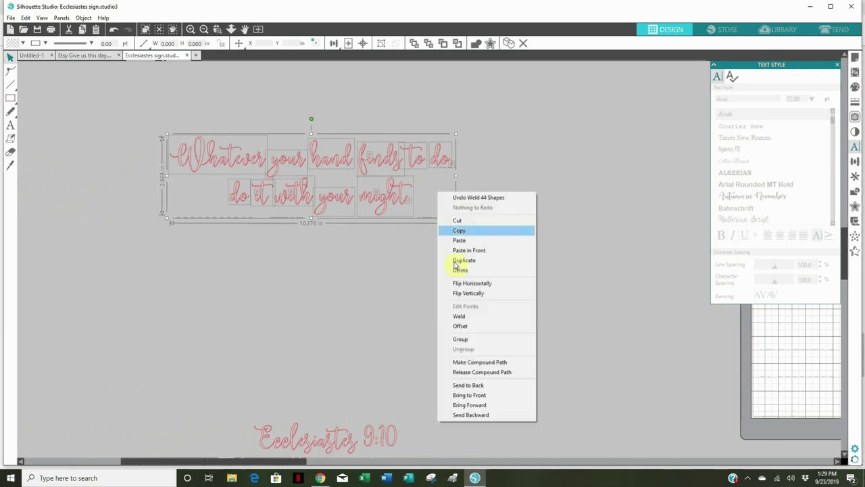
pyautogui.click(461, 340)
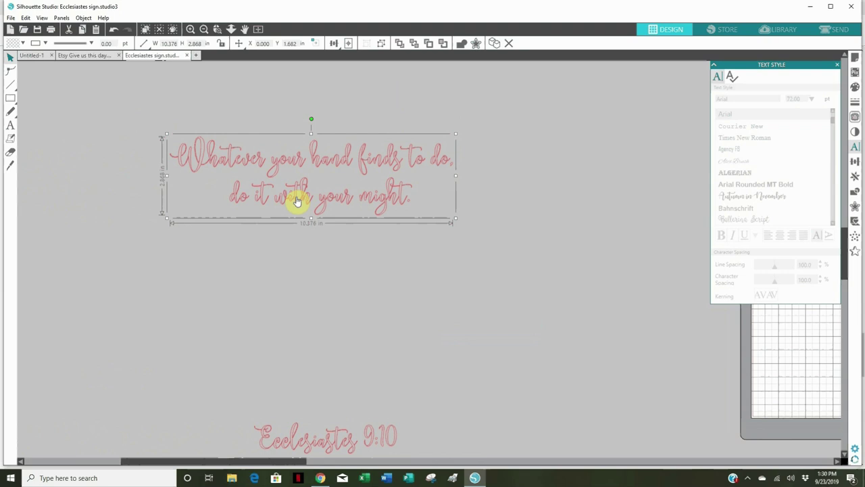
# Group all characters of the script "Ecclesiastes 9:10" and move the line slightly closer to the verse.
pyautogui.scroll(-1, 525, 268)
pyautogui.moveTo(247, 404); pyautogui.dragTo(301, 442)
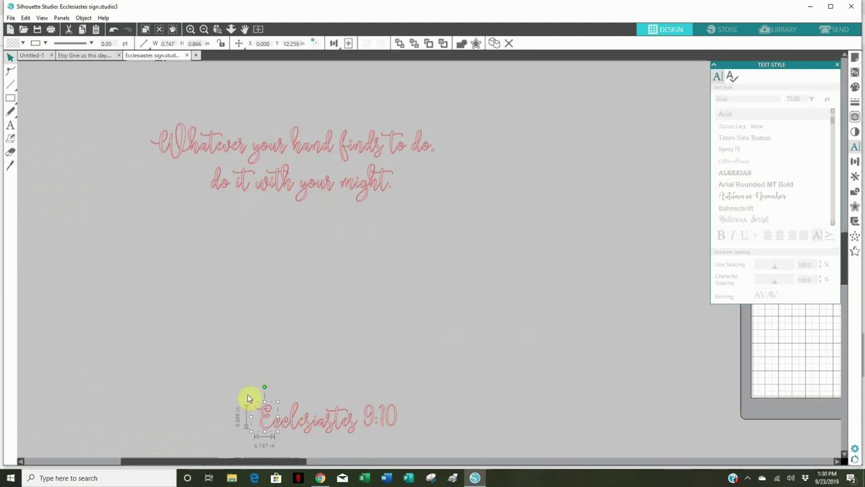
pyautogui.moveTo(229, 384); pyautogui.dragTo(440, 455)
pyautogui.rightClick(390, 419)
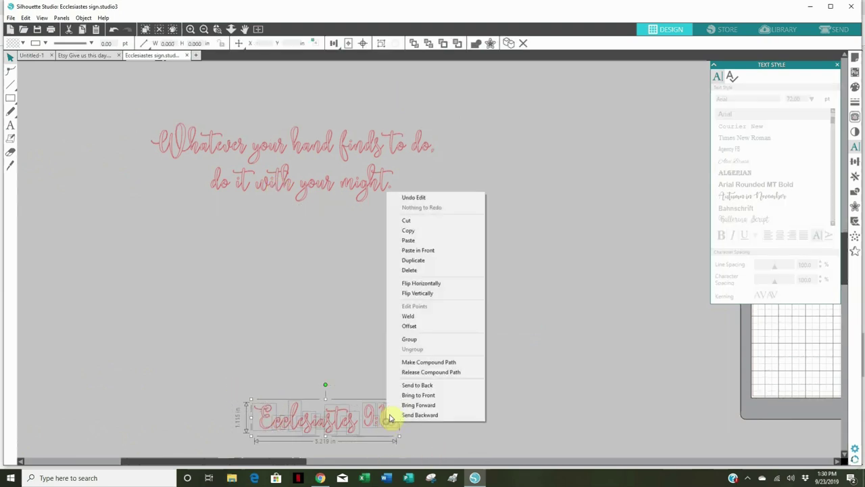
pyautogui.click(409, 338)
pyautogui.moveTo(338, 419); pyautogui.dragTo(342, 378)
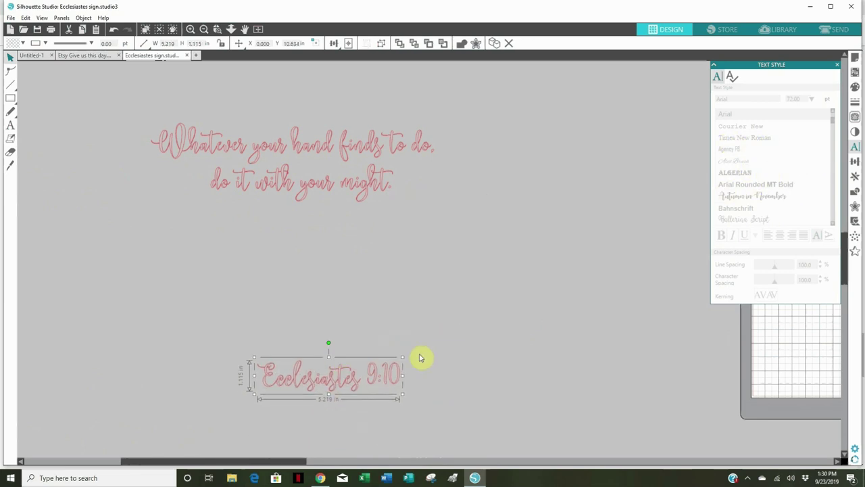
pyautogui.moveTo(282, 380); pyautogui.dragTo(276, 392)
# Add a new text line reading "Ecclesiastes 9:10" in Arial, 72 pt, between the verse and the script reference.
pyautogui.click(10, 125)
pyautogui.click(285, 307)
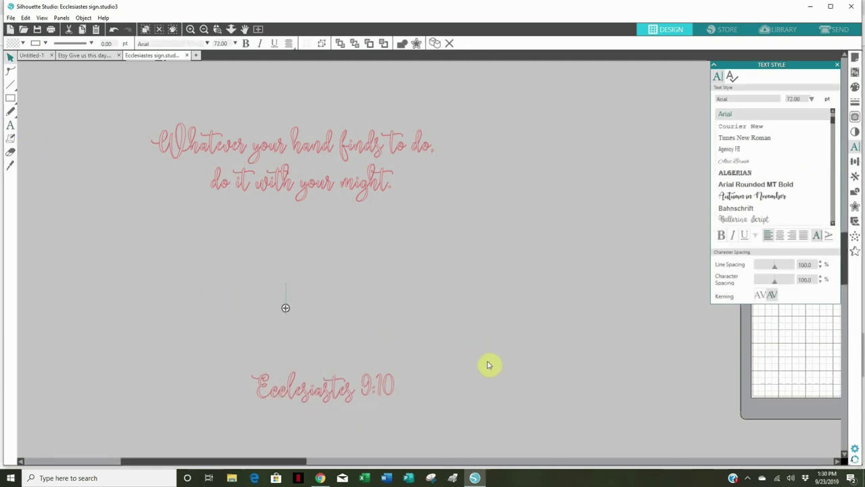
pyautogui.write('Ec')
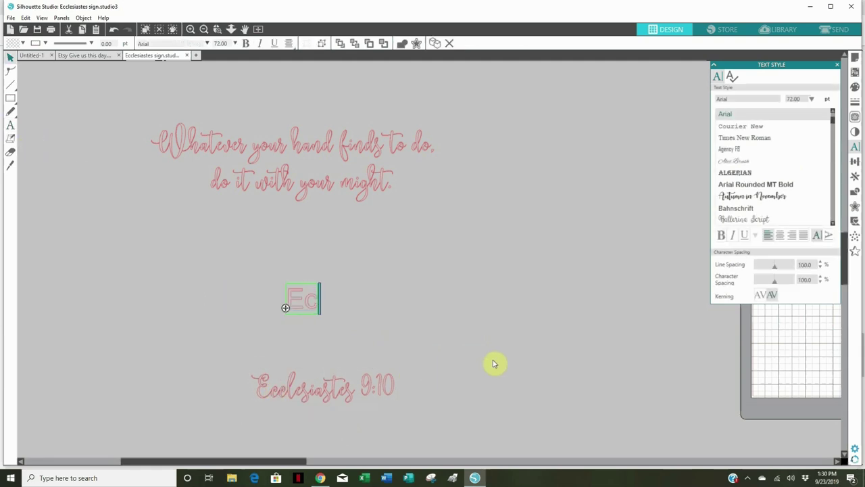
pyautogui.write('cle')
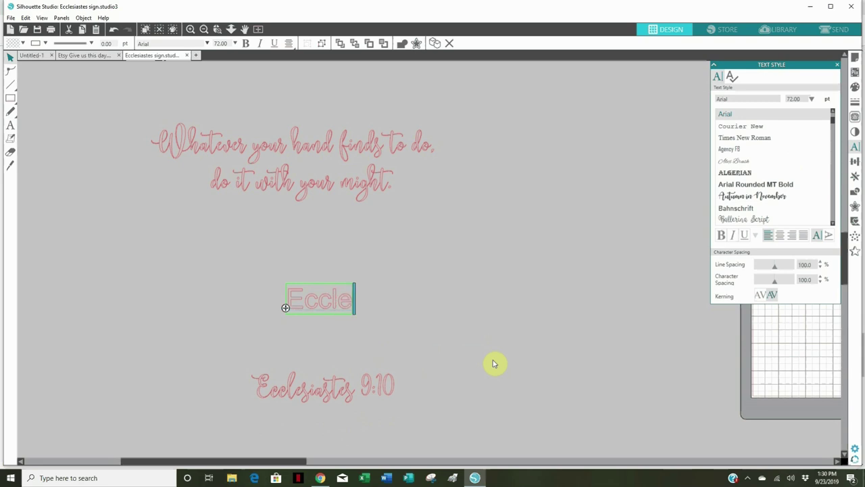
pyautogui.write('siaste')
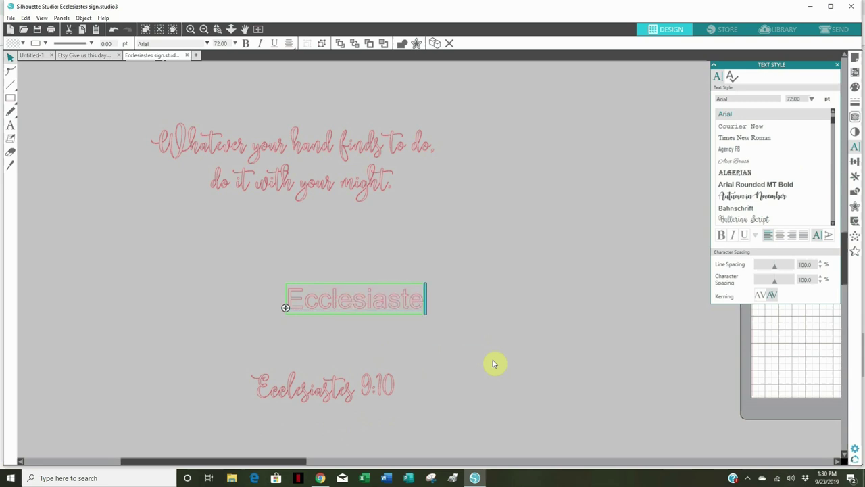
pyautogui.write('s 9:10')
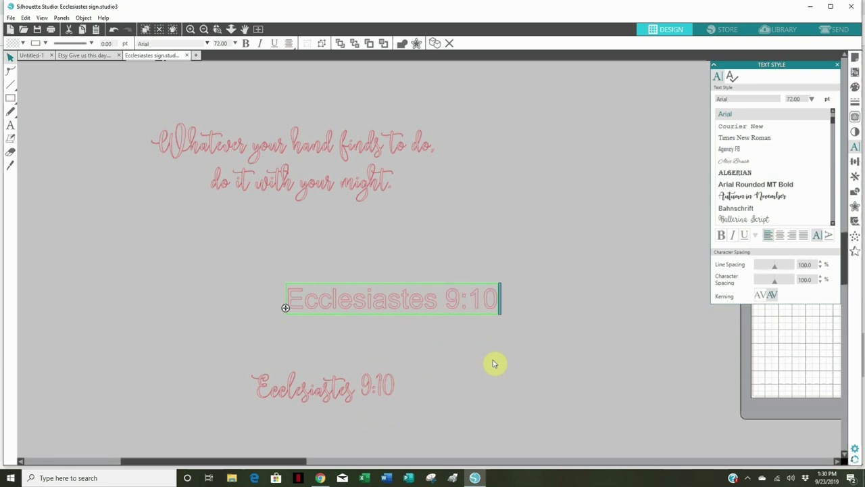
# Delete the script version of "Ecclesiastes 9:10" and shift the Arial version further under the verse.
pyautogui.click(392, 386)
pyautogui.click(386, 386)
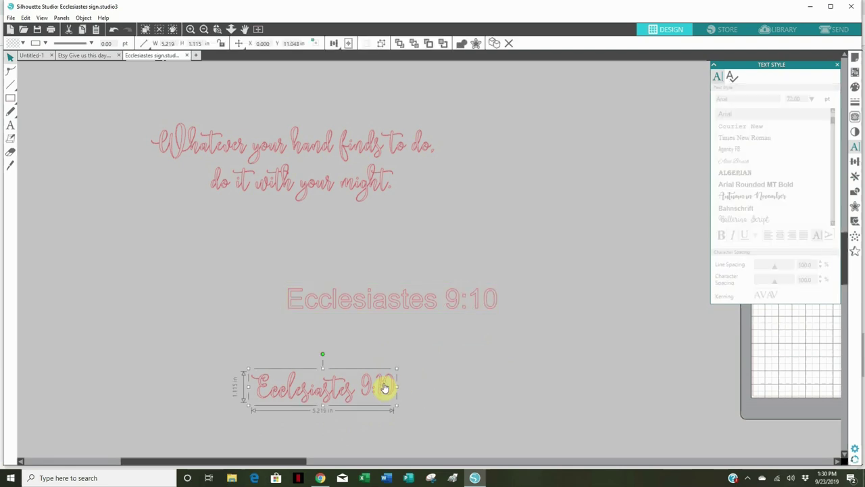
pyautogui.press('Delete')
pyautogui.click(289, 300)
pyautogui.moveTo(314, 308); pyautogui.dragTo(292, 306)
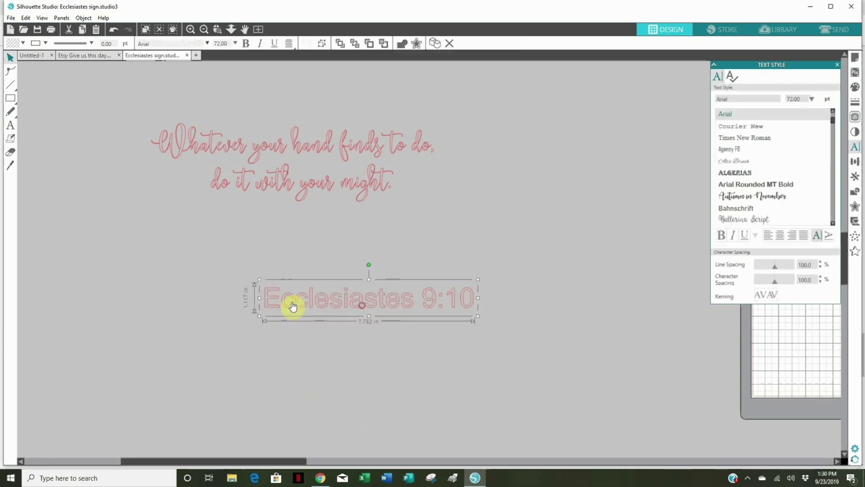
# Replace the lowercase letters of the Arial reference with capitals so it reads "ECCLESIASTES 9:10".
pyautogui.doubleClick(334, 298)
pyautogui.press('BackSpace')
pyautogui.press('BackSpace')
pyautogui.press('BackSpace')
pyautogui.press('BackSpace')
pyautogui.press('BackSpace')
pyautogui.press('BackSpace')
pyautogui.press('BackSpace')
pyautogui.press('BackSpace')
pyautogui.press('BackSpace')
pyautogui.press('BackSpace')
pyautogui.press('BackSpace')
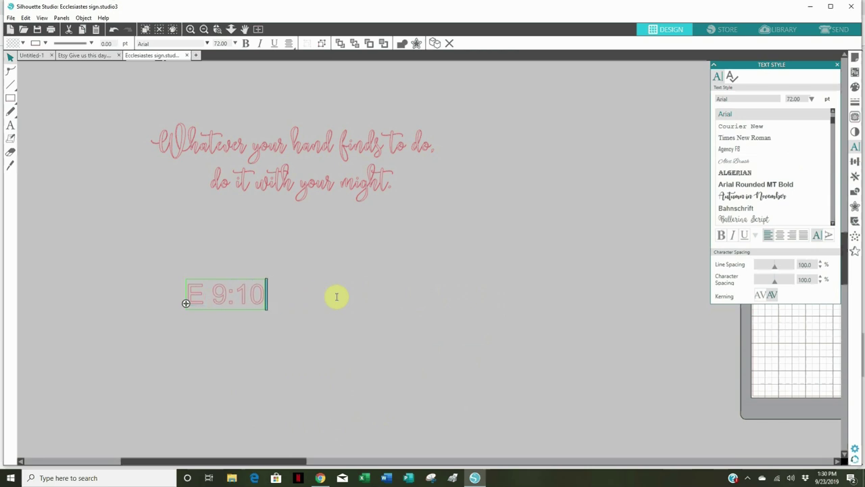
pyautogui.write('CCLES')
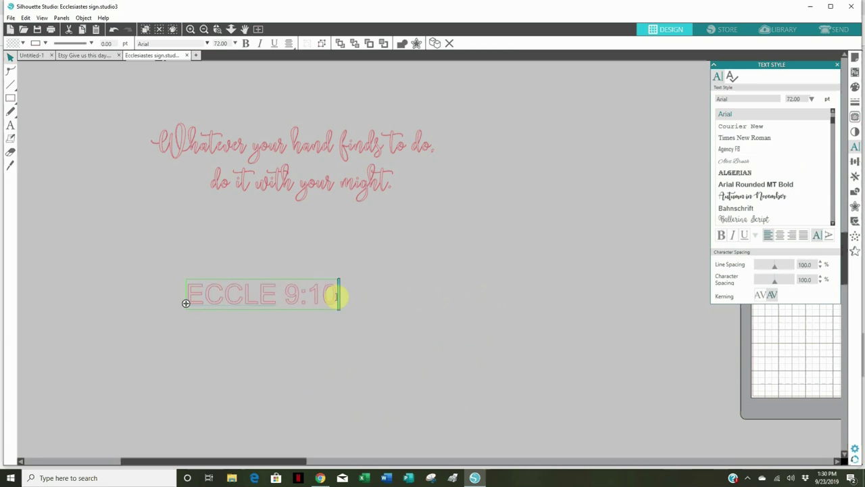
pyautogui.write('IASTES')
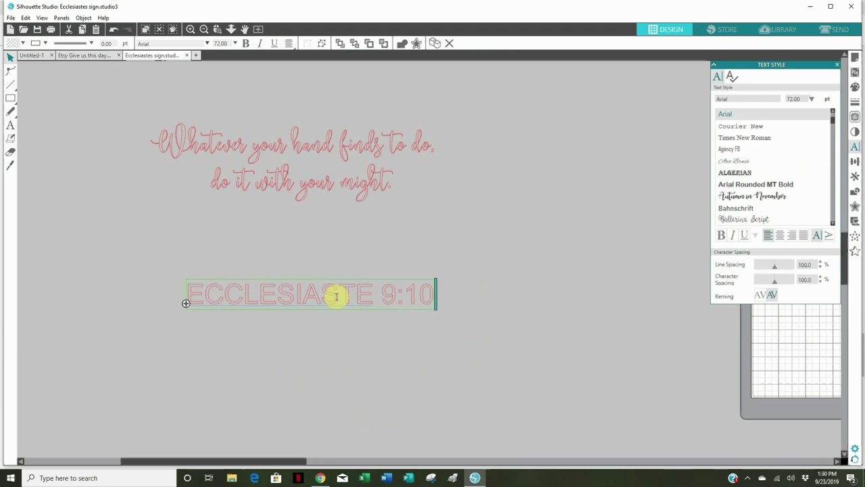
pyautogui.click(440, 383)
# Change the font of "ECCLESIASTES 9:10" to Perpetua.
pyautogui.click(356, 301)
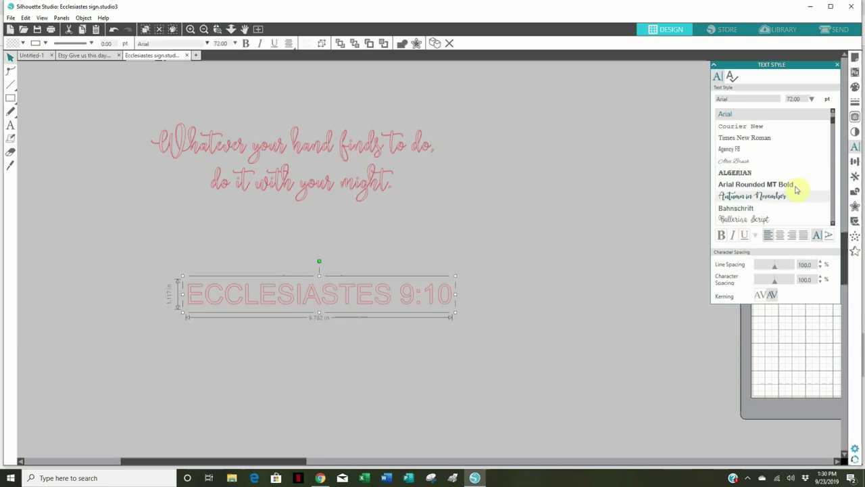
pyautogui.scroll(-12, 792, 188)
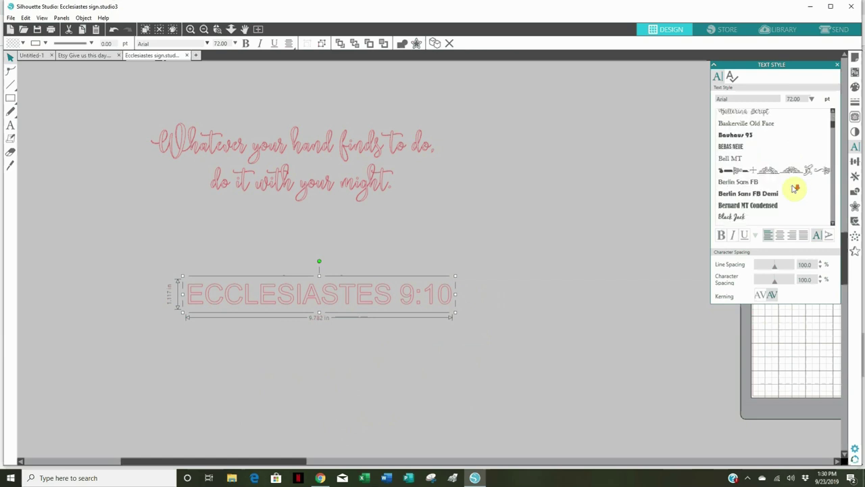
pyautogui.scroll(-10, 792, 188)
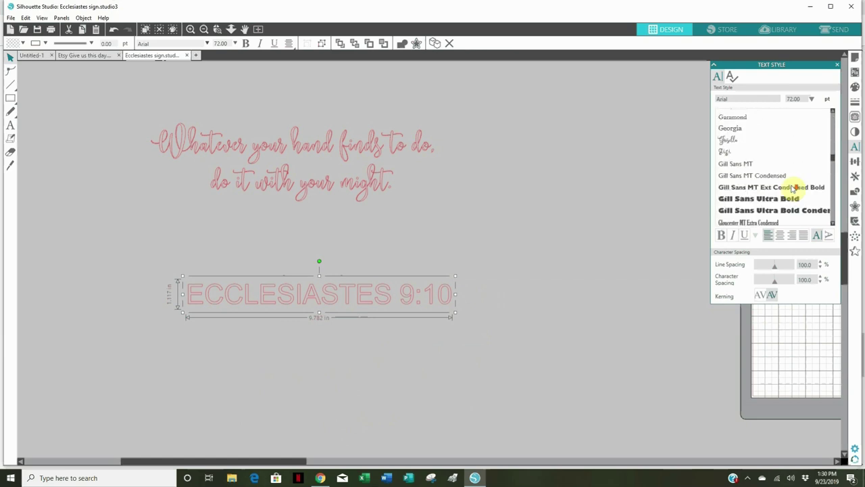
pyautogui.scroll(-10, 792, 188)
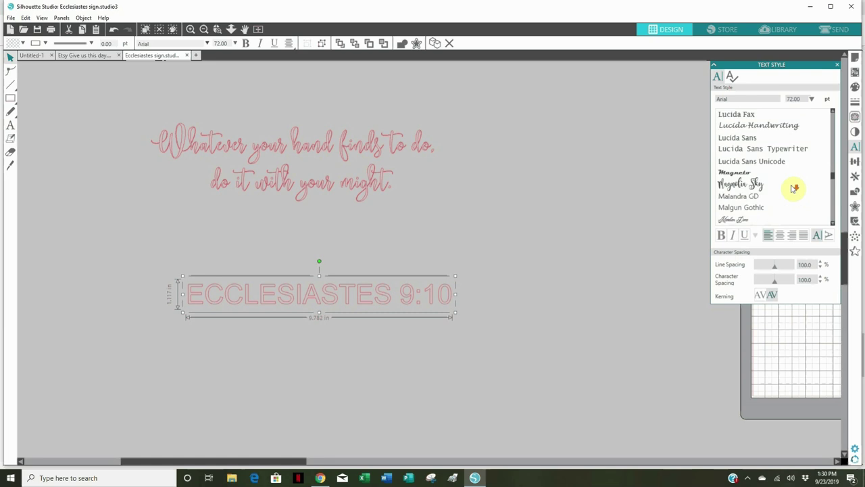
pyautogui.scroll(-8, 793, 188)
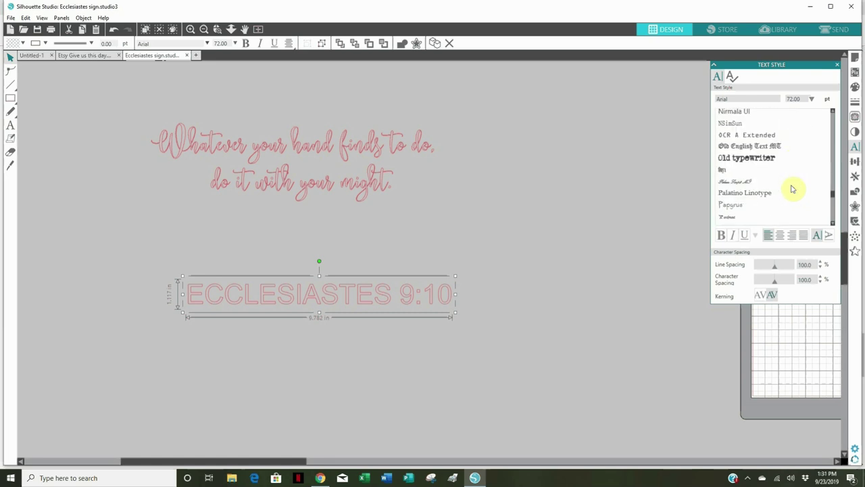
pyautogui.click(749, 160)
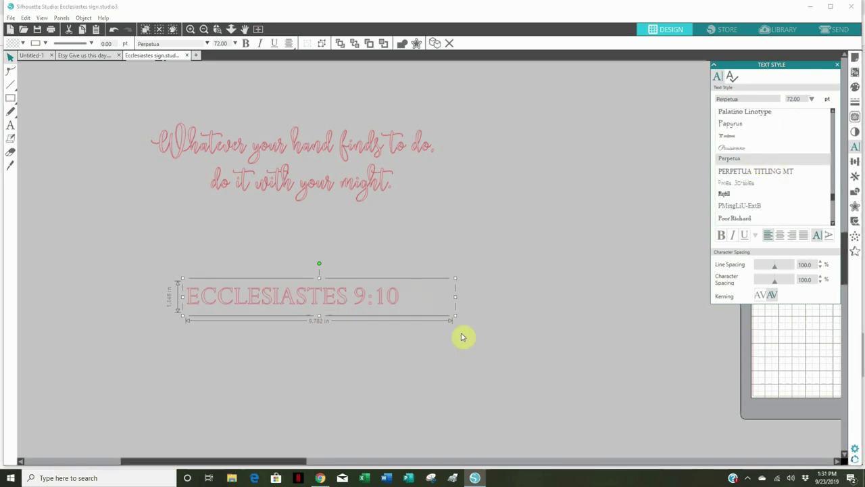
# Narrow the "ECCLESIASTES 9:10" text box to about 8 in wide and move it directly beneath the verse's second line.
pyautogui.doubleClick(409, 296)
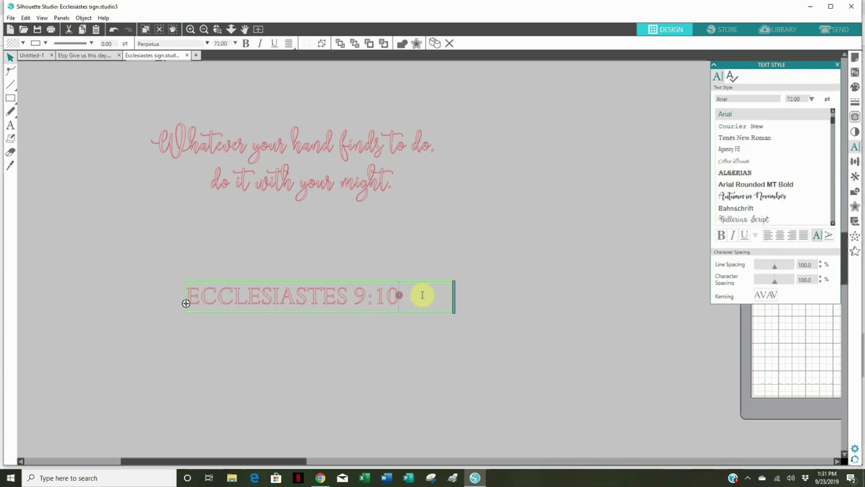
pyautogui.moveTo(438, 293); pyautogui.dragTo(408, 290)
pyautogui.click(411, 314)
pyautogui.click(350, 299)
pyautogui.moveTo(349, 299); pyautogui.dragTo(343, 228)
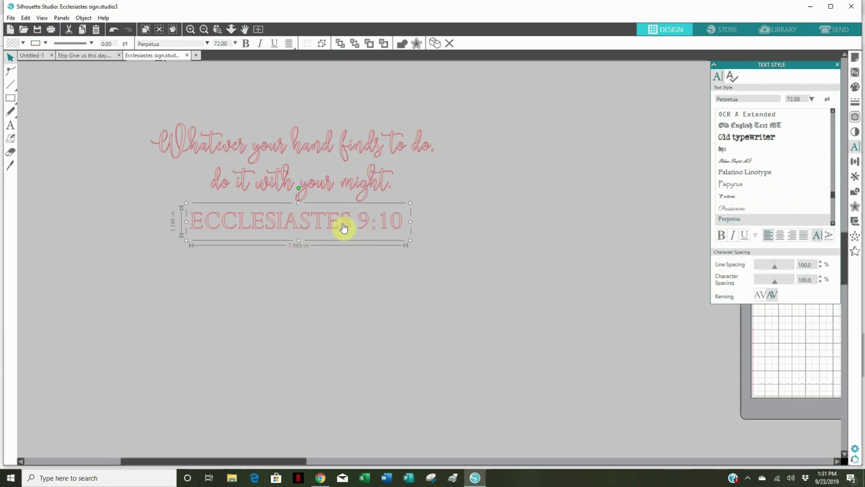
# Shrink "ECCLESIASTES 9:10" to about 4.6 in wide, centre it beneath the verse and stretch the letters slightly taller.
pyautogui.moveTo(411, 240); pyautogui.dragTo(321, 222)
pyautogui.moveTo(251, 218); pyautogui.dragTo(301, 219)
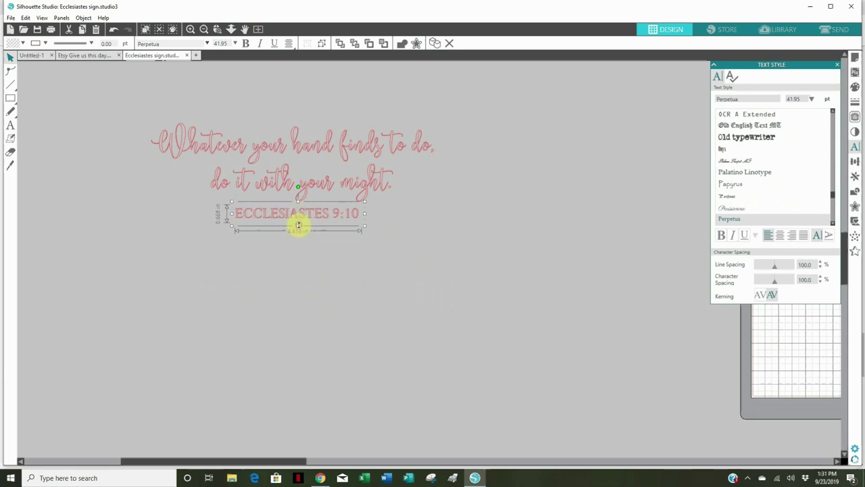
pyautogui.moveTo(298, 226); pyautogui.dragTo(300, 231)
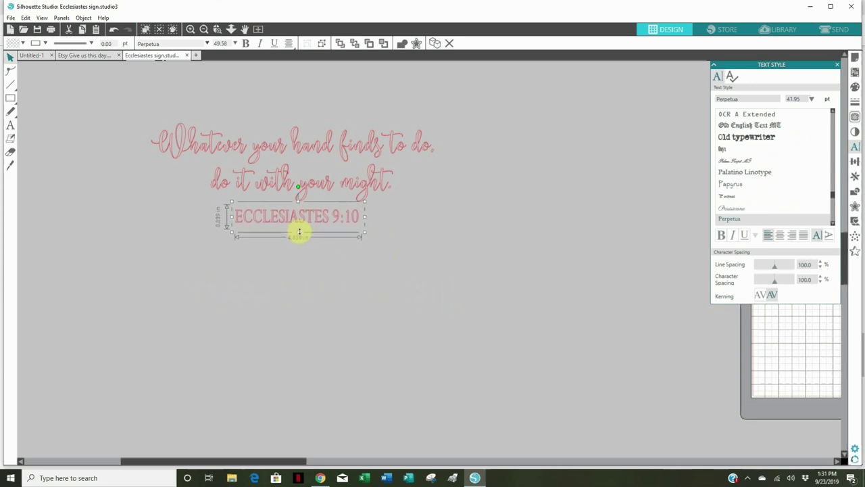
pyautogui.click(383, 265)
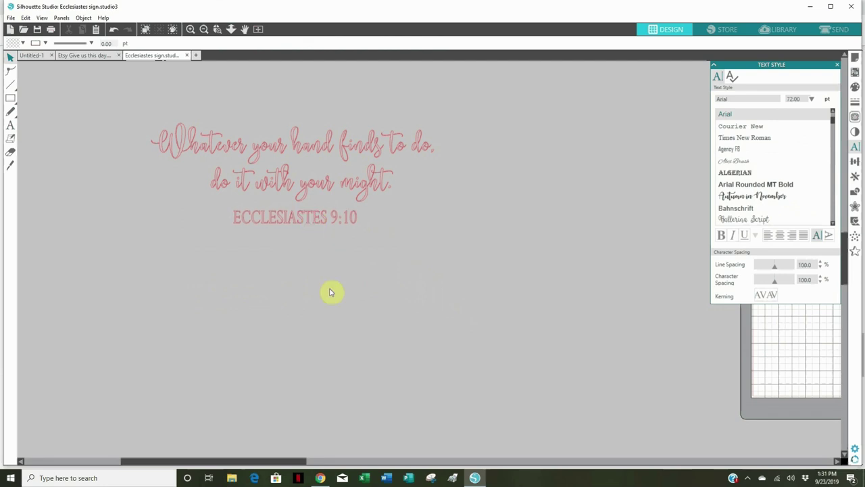
# Group the script verse with the "ECCLESIASTES 9:10" line and move the group down and to the left.
pyautogui.moveTo(129, 112); pyautogui.dragTo(439, 252)
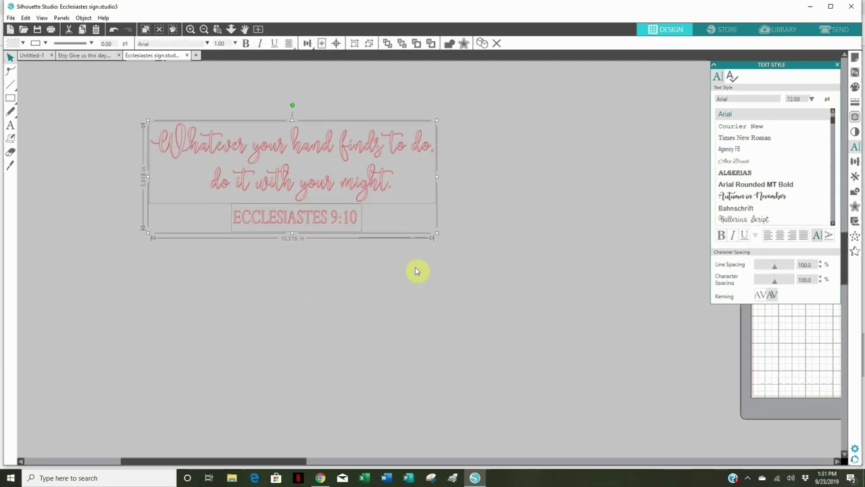
pyautogui.rightClick(414, 219)
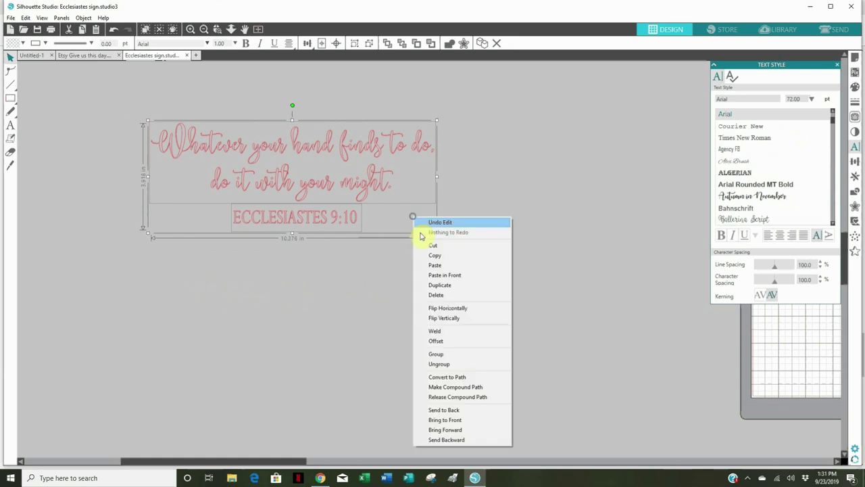
pyautogui.click(447, 354)
pyautogui.moveTo(315, 195); pyautogui.dragTo(285, 246)
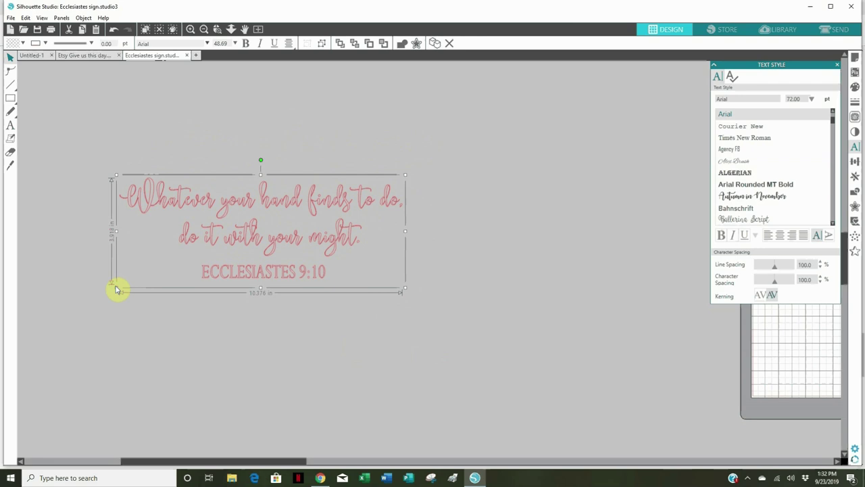
# Scale the grouped verse and reference up proportionally to about 20 in wide.
pyautogui.moveTo(115, 288); pyautogui.dragTo(90, 300)
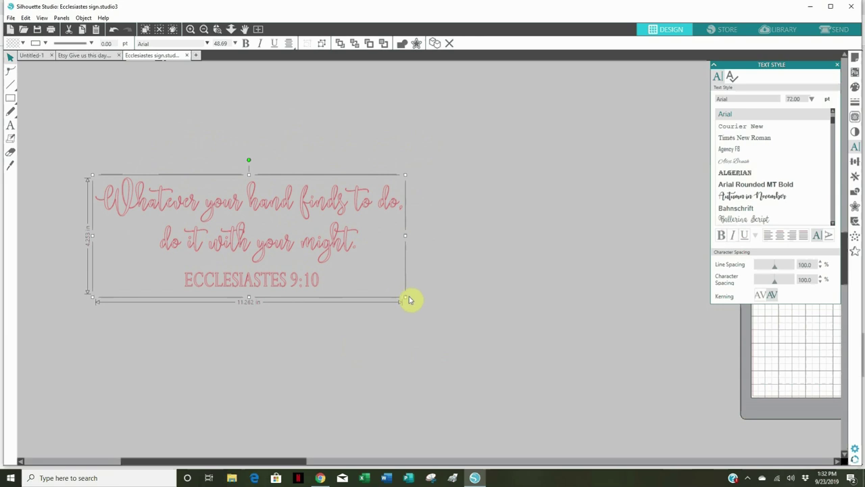
pyautogui.moveTo(404, 296); pyautogui.dragTo(632, 422)
pyautogui.click(94, 175)
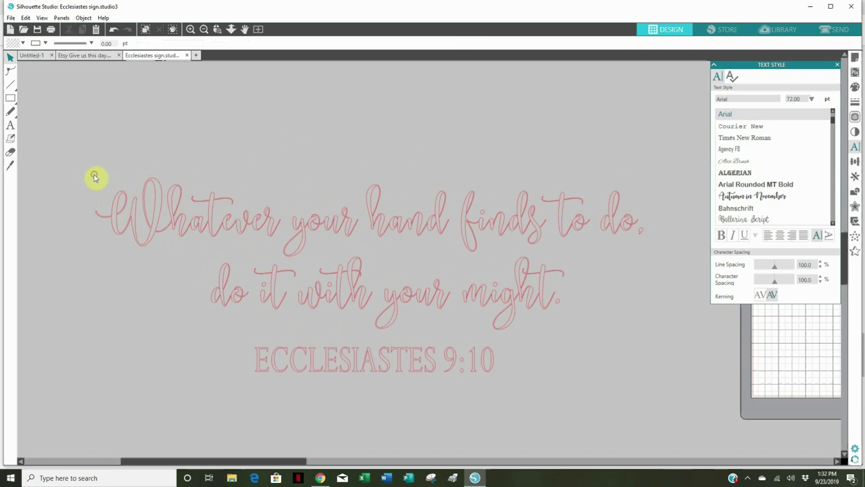
pyautogui.click(115, 201)
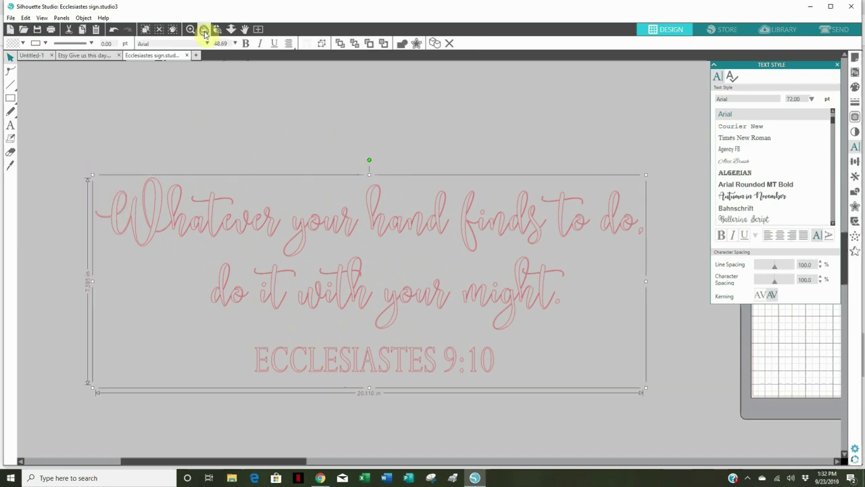
# Enlarge the grouped design to about 32 in wide, stretch it to about 18 in tall and shift it up and left.
pyautogui.click(204, 31)
pyautogui.click(204, 30)
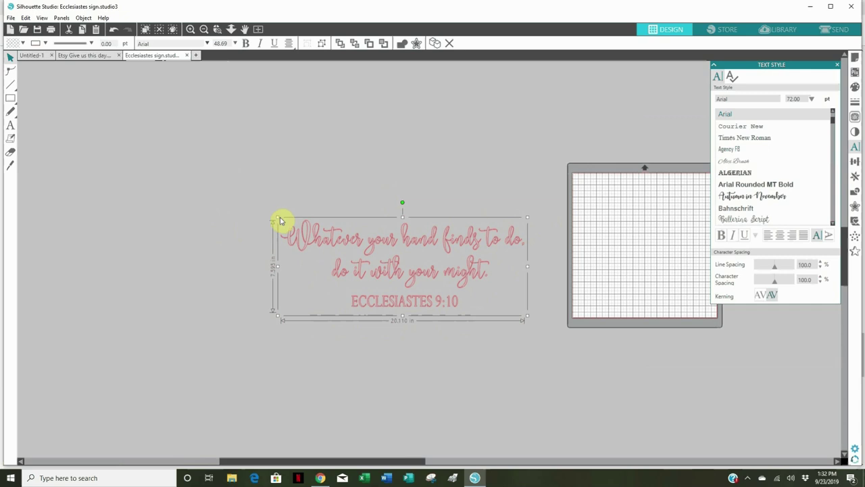
pyautogui.moveTo(277, 216); pyautogui.dragTo(143, 132)
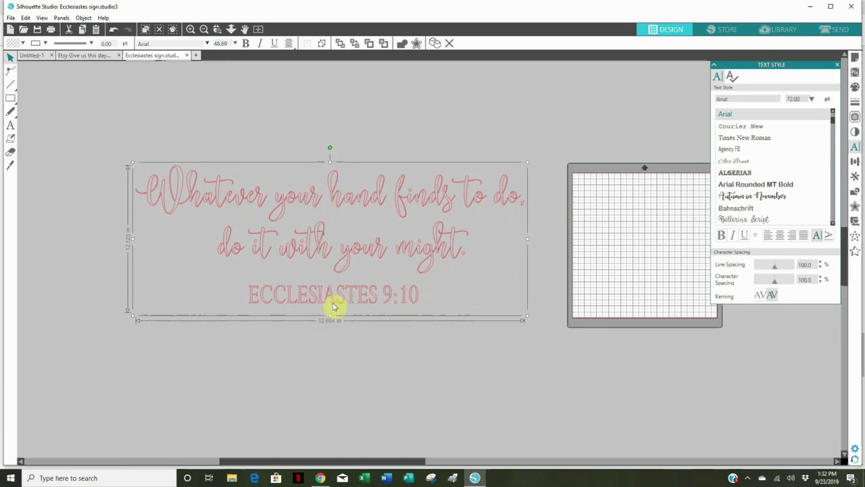
pyautogui.moveTo(330, 161); pyautogui.dragTo(330, 127)
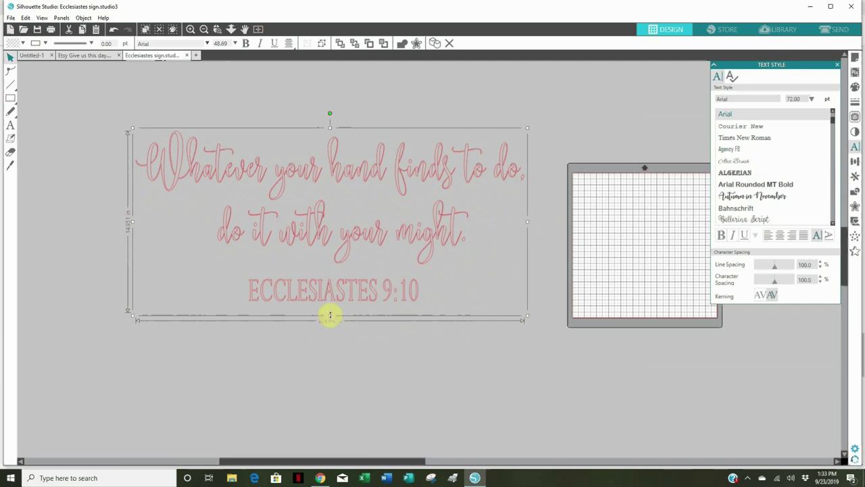
pyautogui.moveTo(330, 317); pyautogui.dragTo(331, 352)
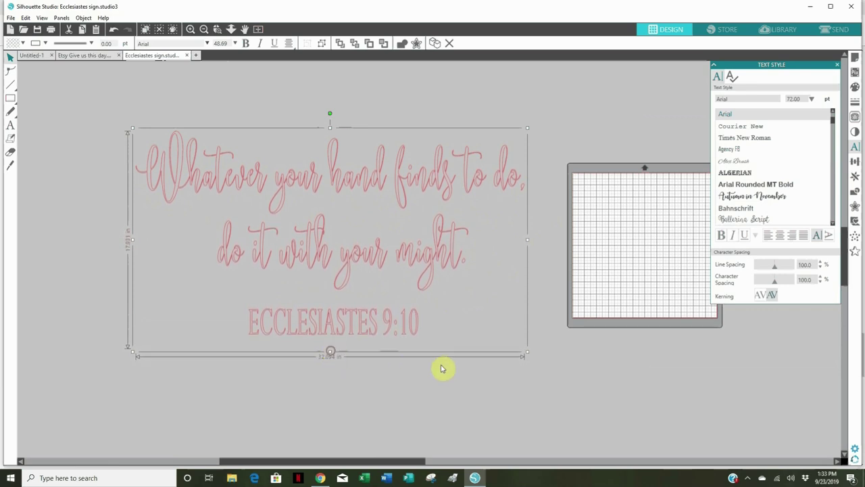
pyautogui.click(451, 391)
pyautogui.moveTo(408, 263); pyautogui.dragTo(362, 243)
pyautogui.click(416, 359)
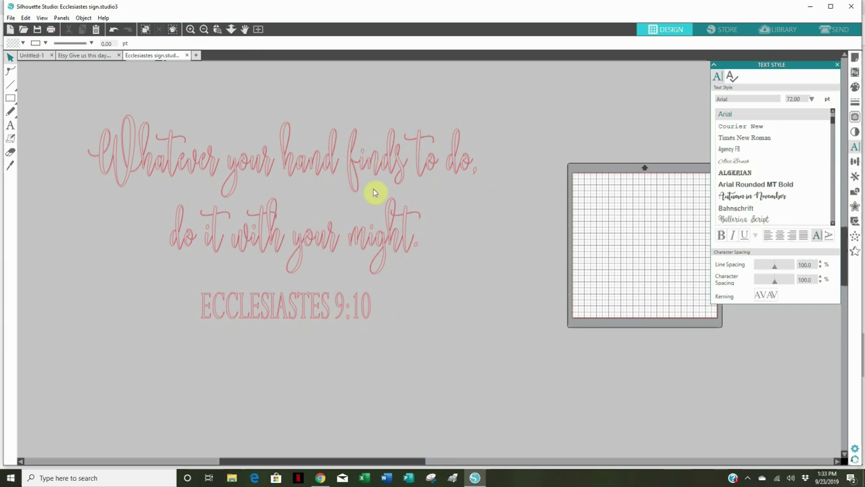
# Ungroup the design so the script verse and the "ECCLESIASTES 9:10" line can be selected separately.
pyautogui.click(271, 158)
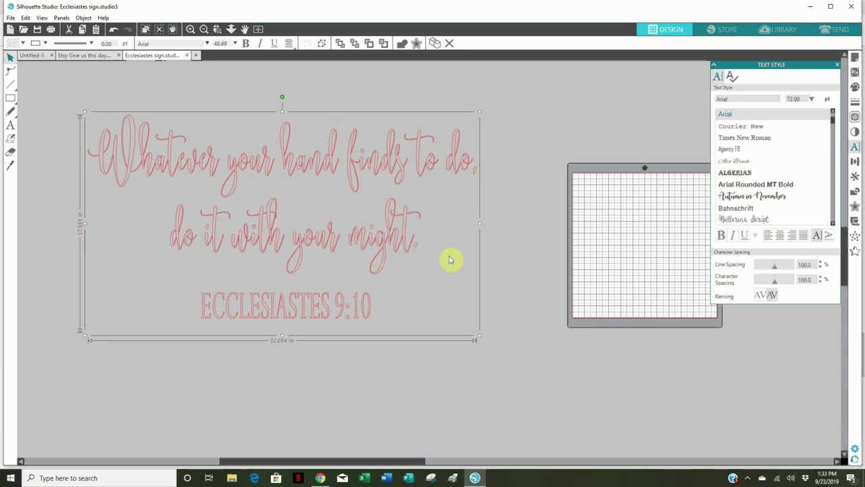
pyautogui.rightClick(355, 234)
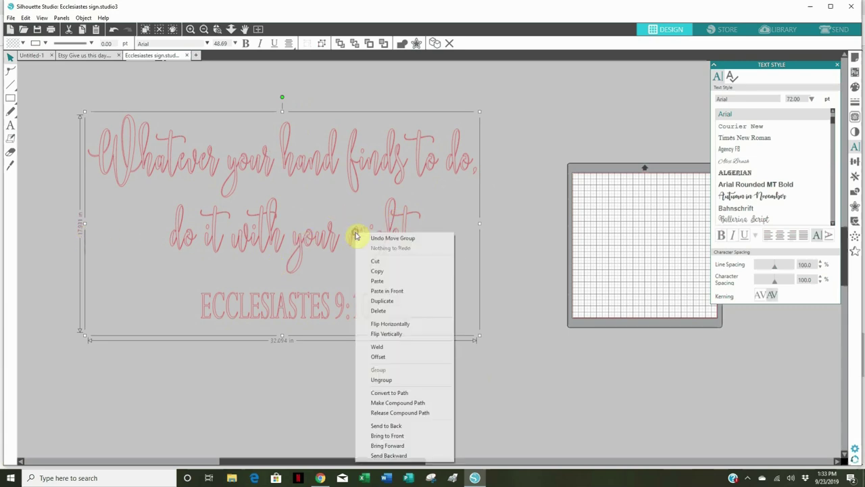
pyautogui.click(381, 380)
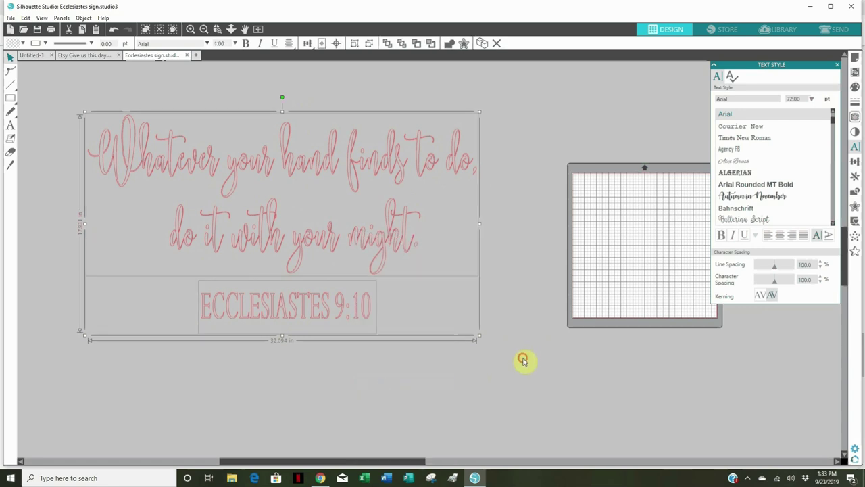
pyautogui.click(523, 360)
pyautogui.click(276, 309)
pyautogui.click(303, 234)
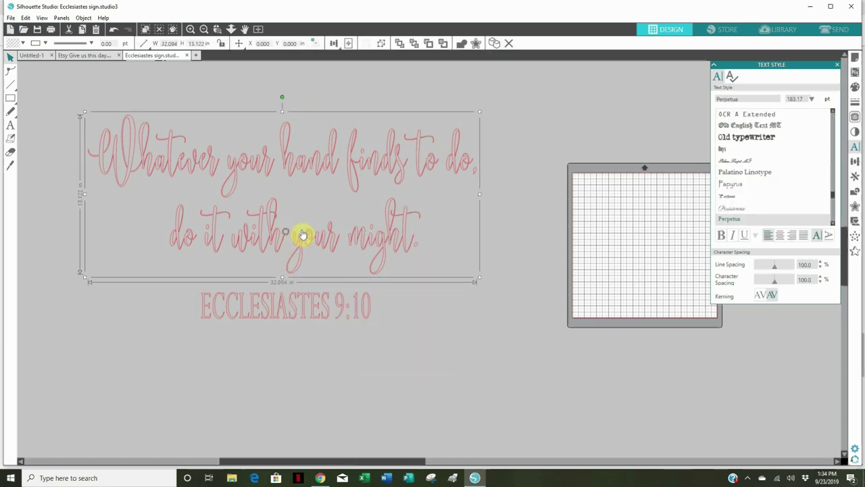
pyautogui.click(339, 330)
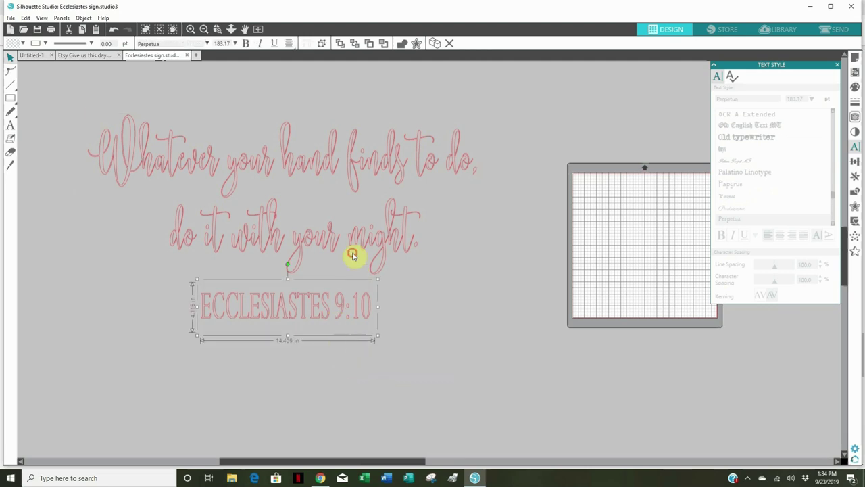
# Ungroup the two-line script verse into its separate words.
pyautogui.click(386, 244)
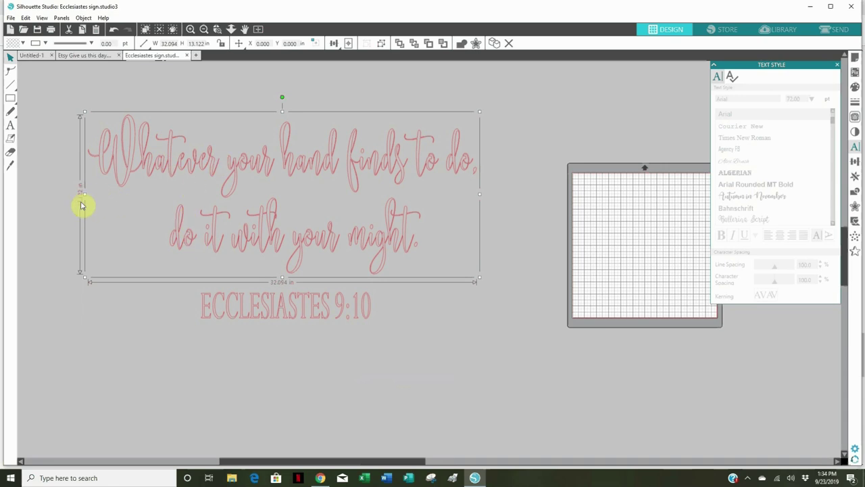
pyautogui.rightClick(263, 226)
pyautogui.click(310, 372)
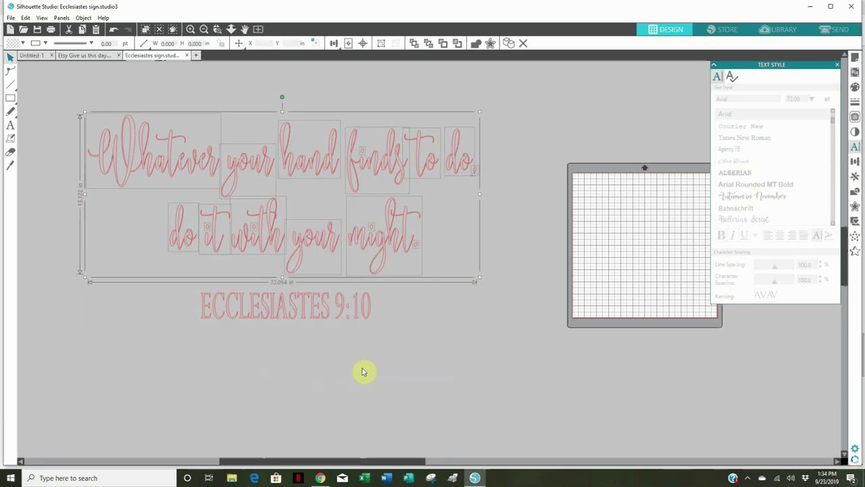
pyautogui.click(383, 365)
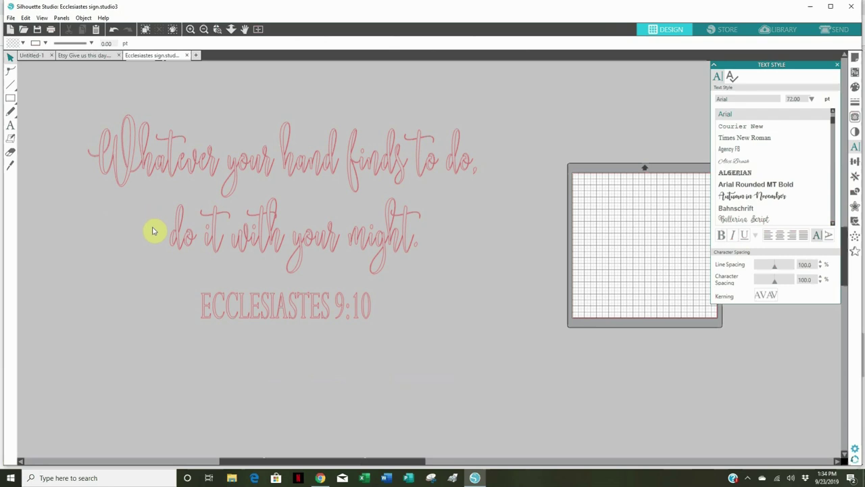
# Group "do it with your might." with "ECCLESIASTES 9:10" and move the group down, away from the verse's first line.
pyautogui.moveTo(153, 222); pyautogui.dragTo(410, 332)
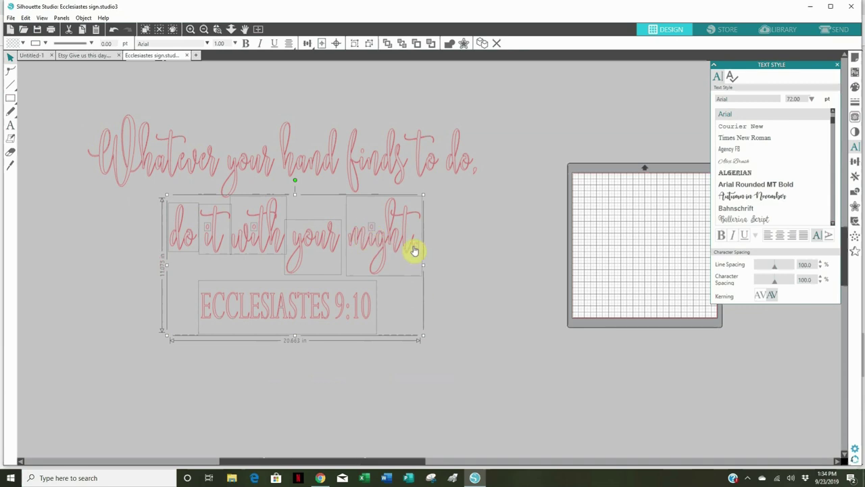
pyautogui.rightClick(388, 303)
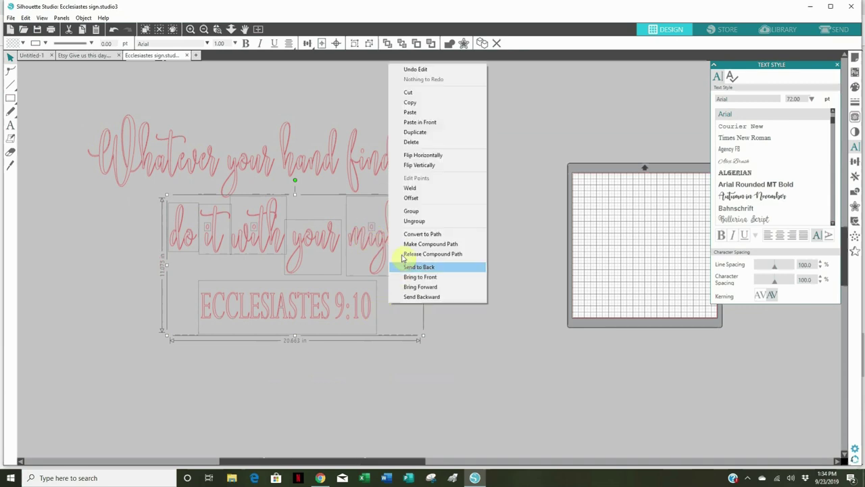
pyautogui.click(412, 220)
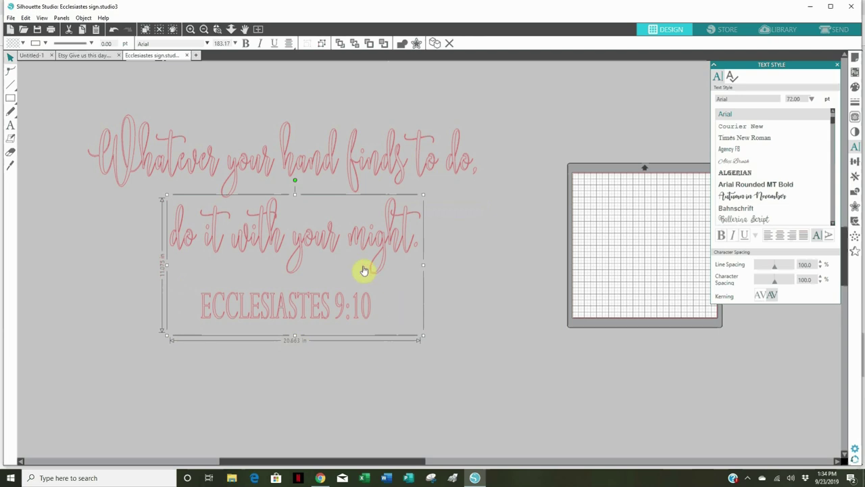
pyautogui.moveTo(336, 244); pyautogui.dragTo(311, 281)
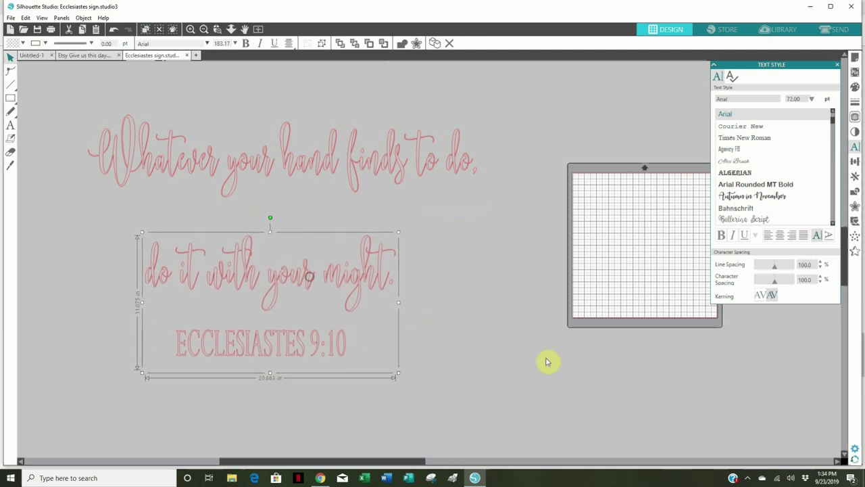
# Set the custom page height to 22 in in the page setup.
pyautogui.moveTo(248, 463); pyautogui.dragTo(366, 463)
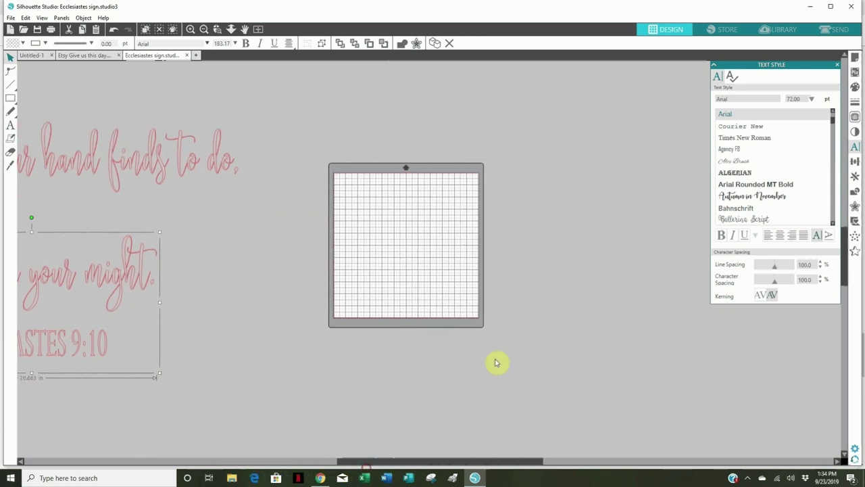
pyautogui.click(643, 172)
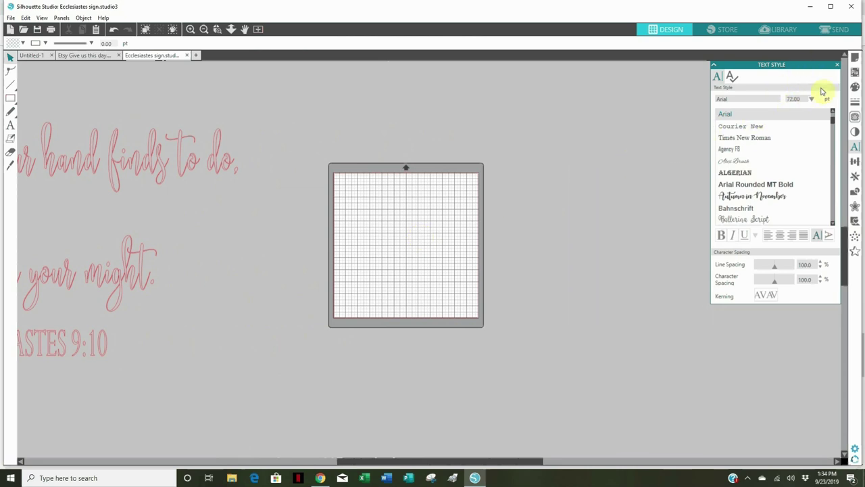
pyautogui.click(854, 61)
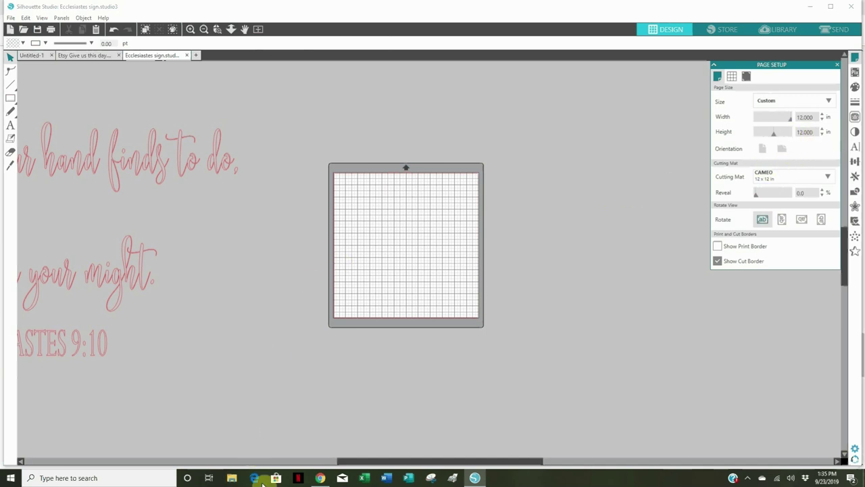
pyautogui.click(109, 281)
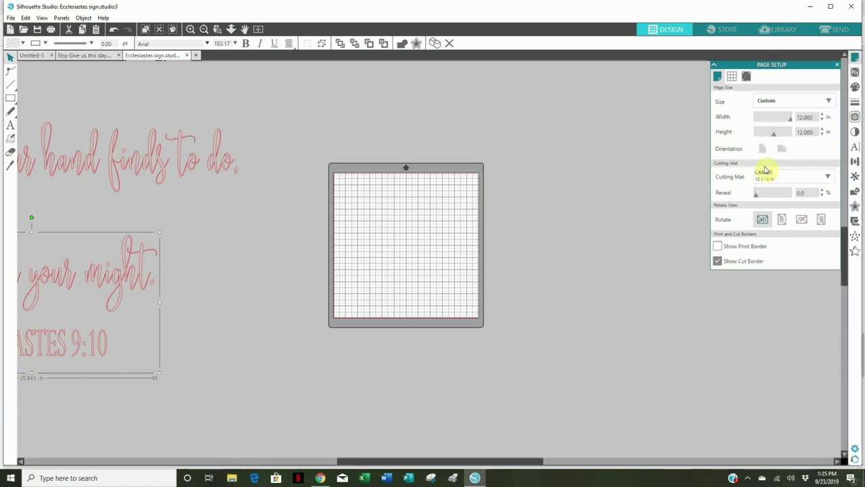
pyautogui.doubleClick(803, 132)
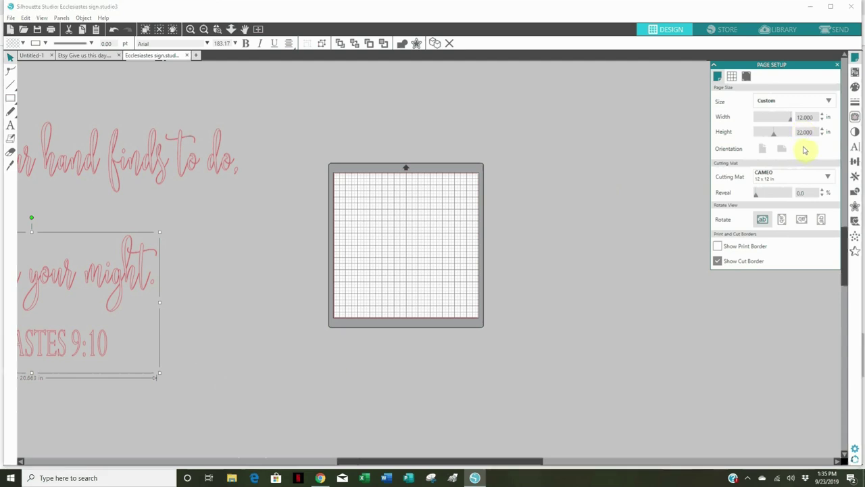
pyautogui.click(659, 225)
pyautogui.scroll(-1, 546, 251)
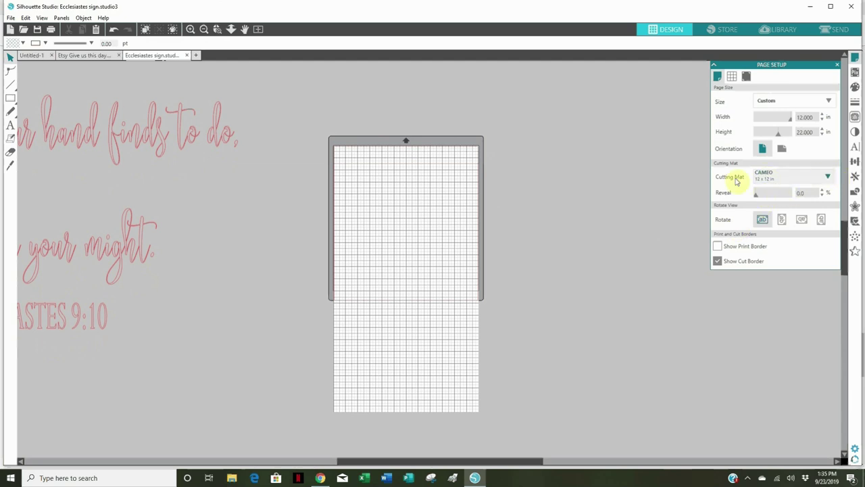
# Set the cutting mat to None and select the group with "do it with your might." and the reference.
pyautogui.click(829, 177)
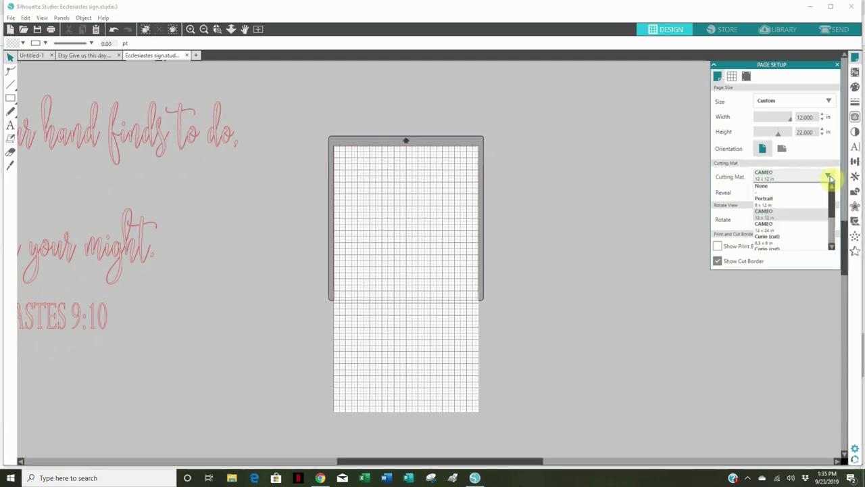
pyautogui.click(773, 187)
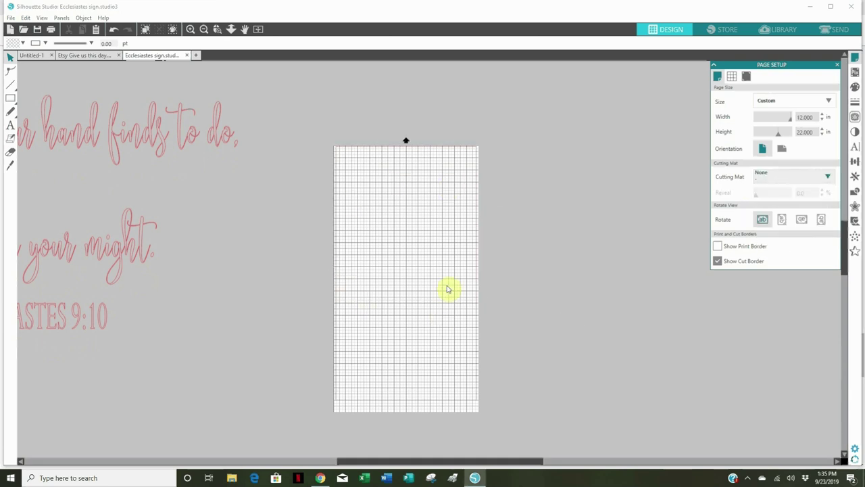
pyautogui.click(59, 252)
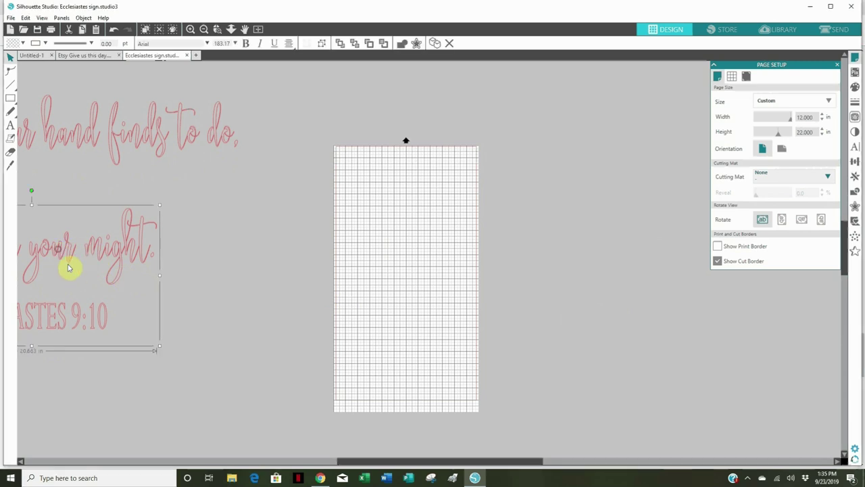
# Move the group with "do it with your might." and the reference over to the page and rotate it to 90°.
pyautogui.moveTo(48, 254); pyautogui.dragTo(327, 281)
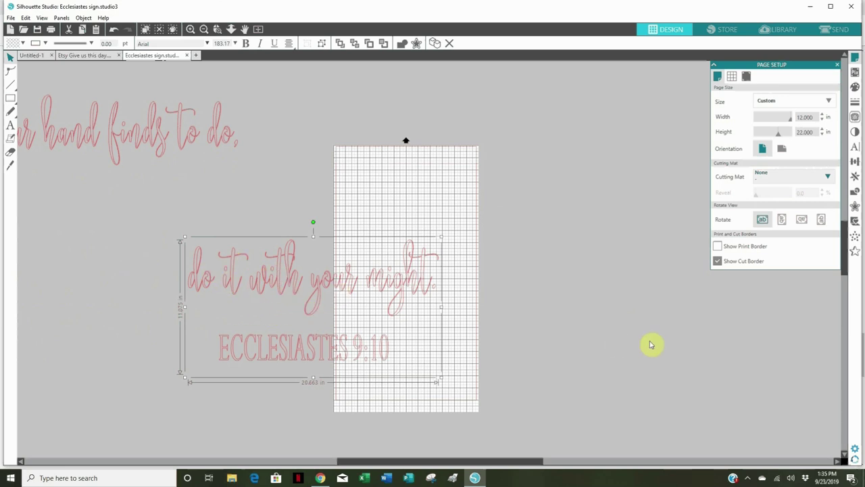
pyautogui.click(855, 163)
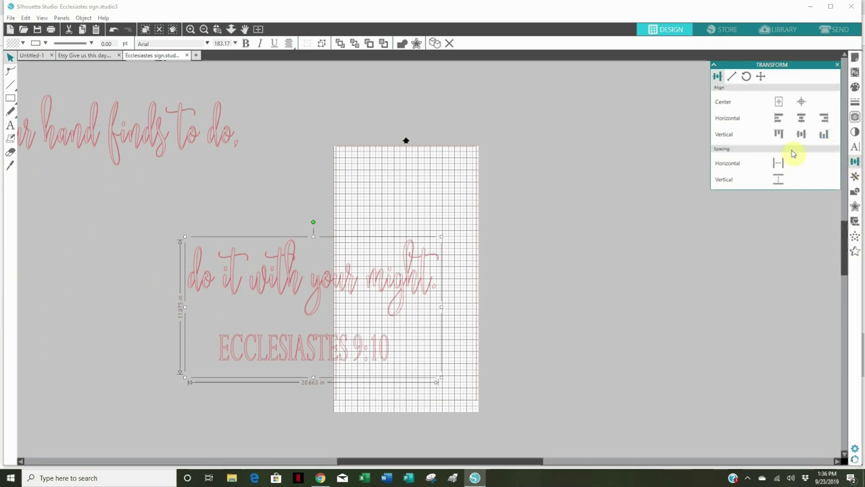
pyautogui.click(746, 76)
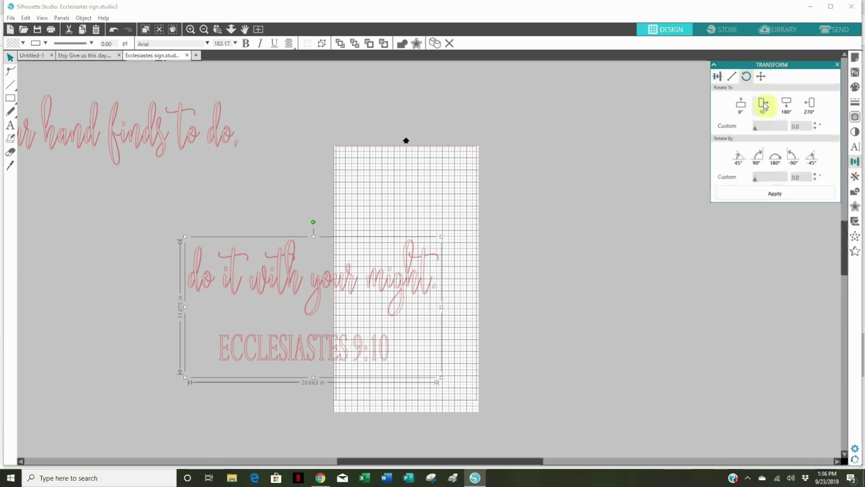
pyautogui.click(762, 105)
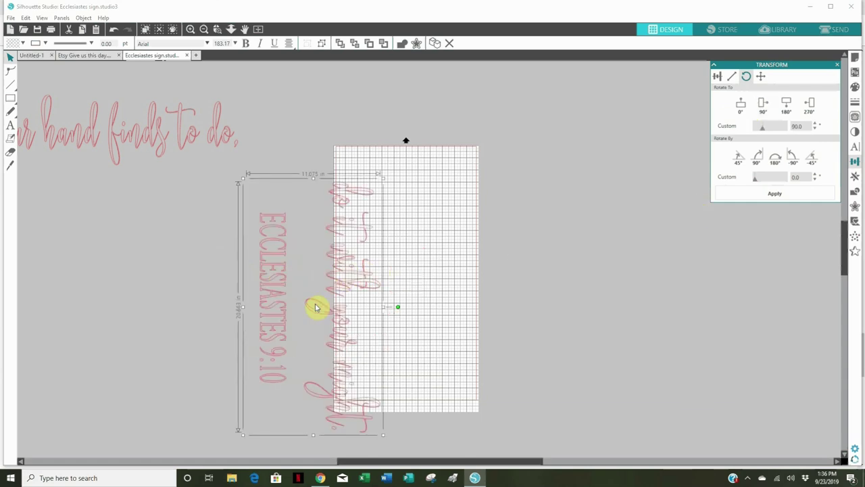
# Position the rotated group on the page so it fits inside the cut border, close to the page's upper edge.
pyautogui.moveTo(344, 286); pyautogui.dragTo(435, 256)
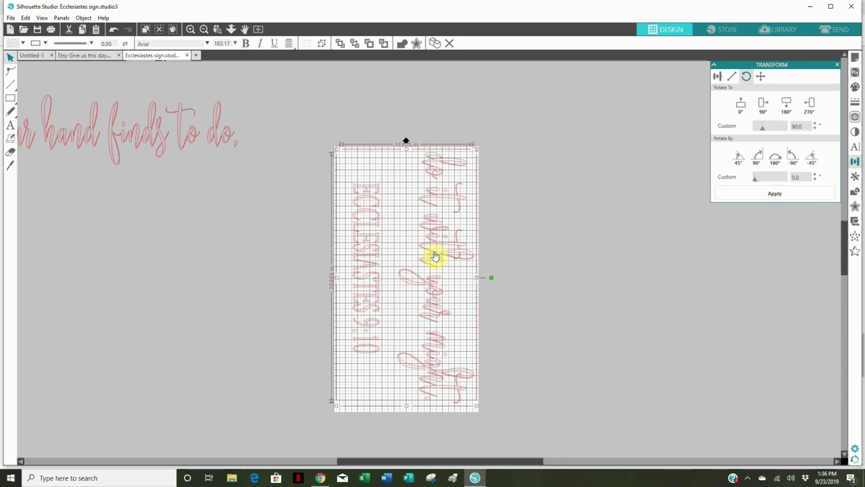
pyautogui.click(561, 290)
pyautogui.click(432, 286)
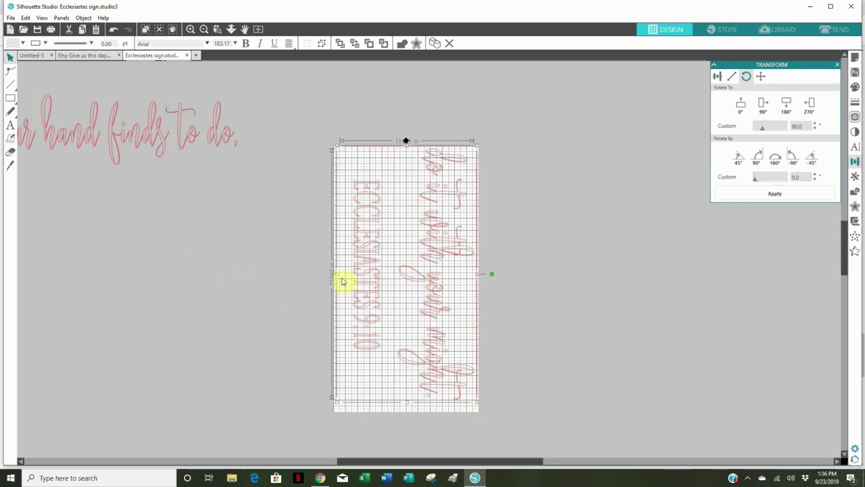
pyautogui.click(556, 295)
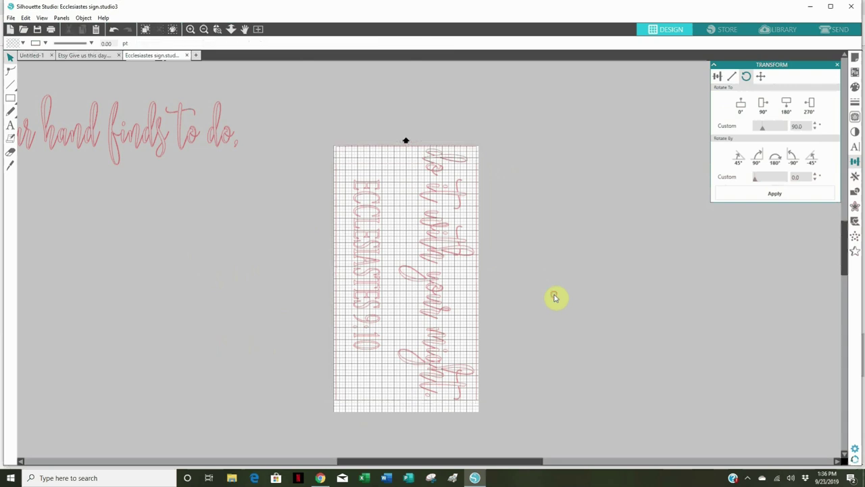
pyautogui.click(421, 284)
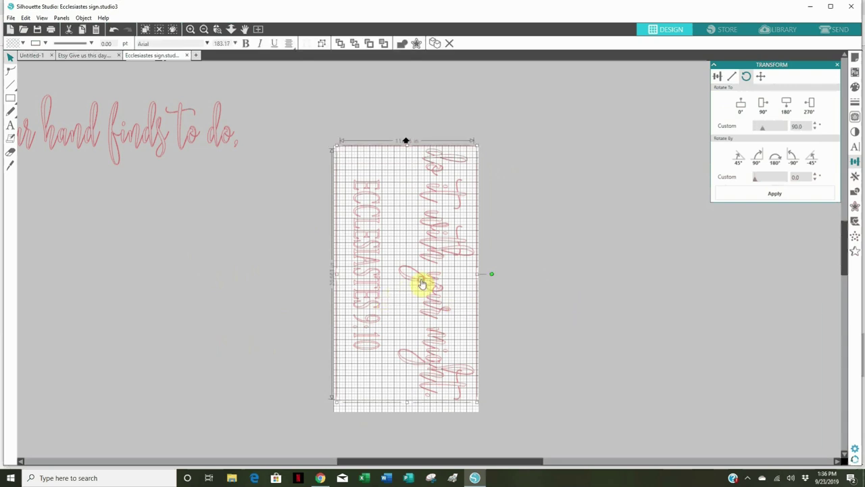
pyautogui.click(527, 291)
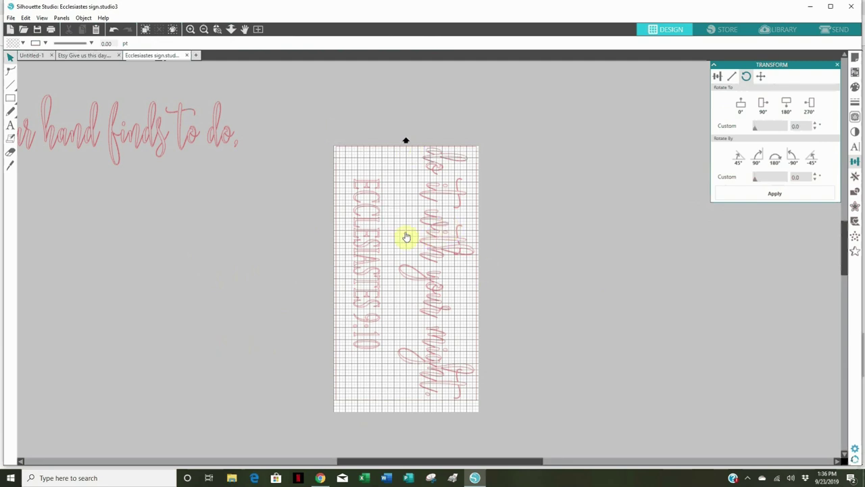
# Examine the rotated text up close along the full page length to check its fit within the cut border.
pyautogui.click(192, 31)
pyautogui.click(191, 30)
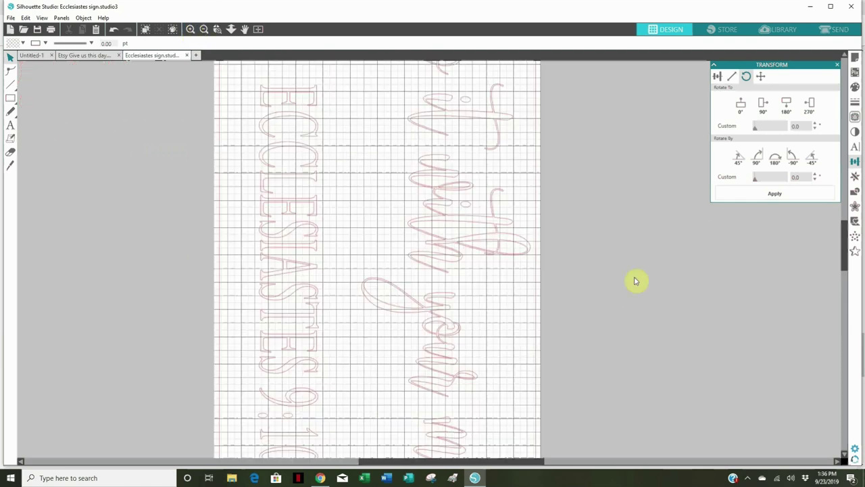
pyautogui.scroll(-10, 638, 273)
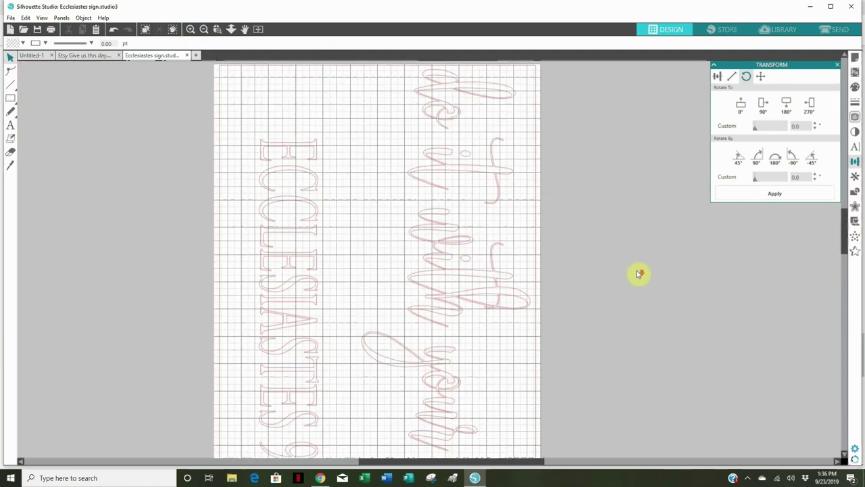
pyautogui.scroll(-2, 638, 274)
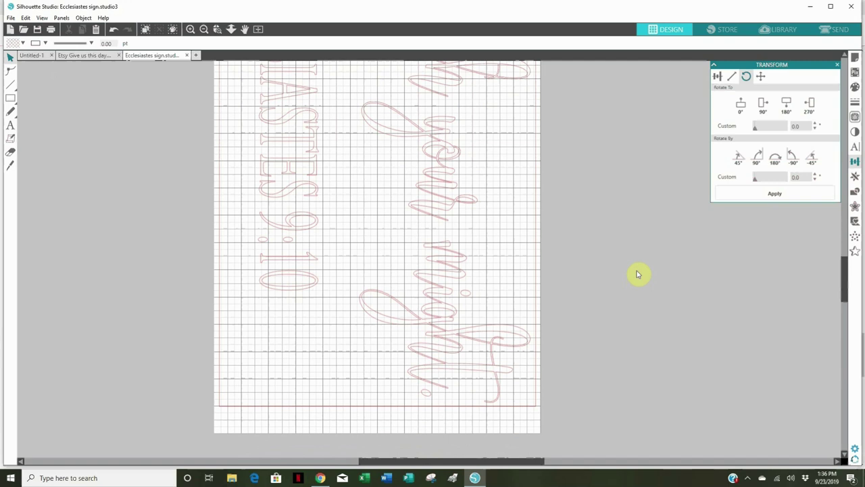
pyautogui.scroll(7, 638, 273)
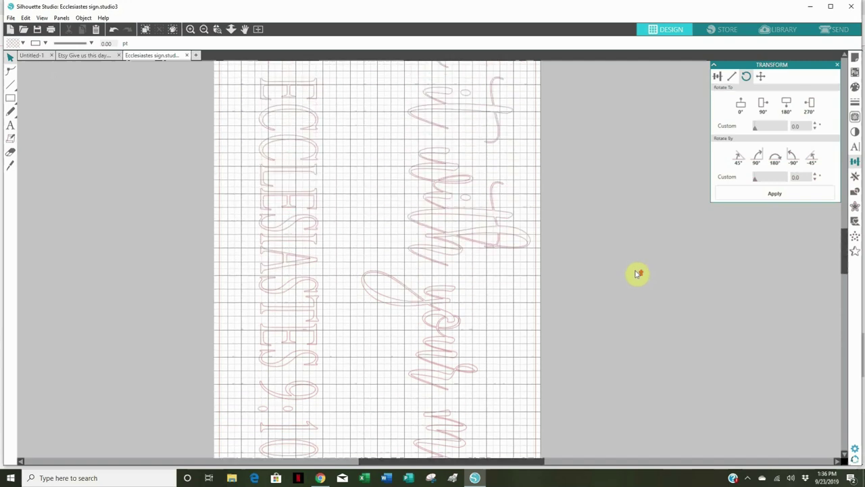
pyautogui.scroll(2, 635, 273)
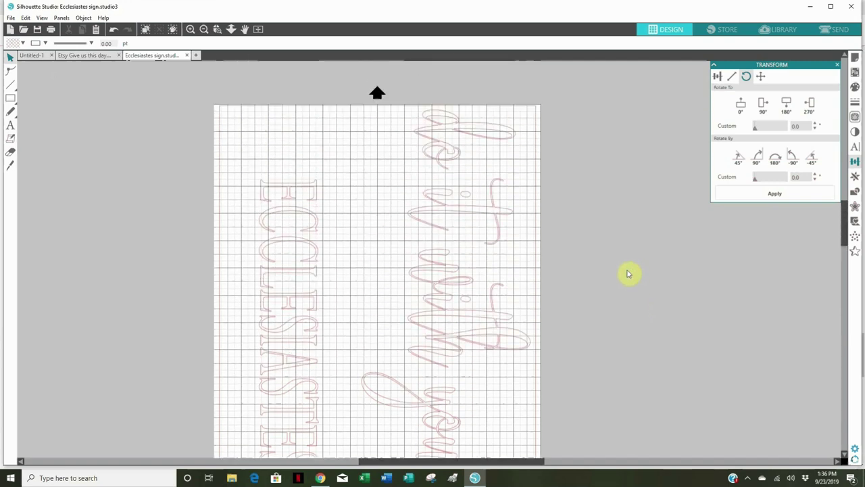